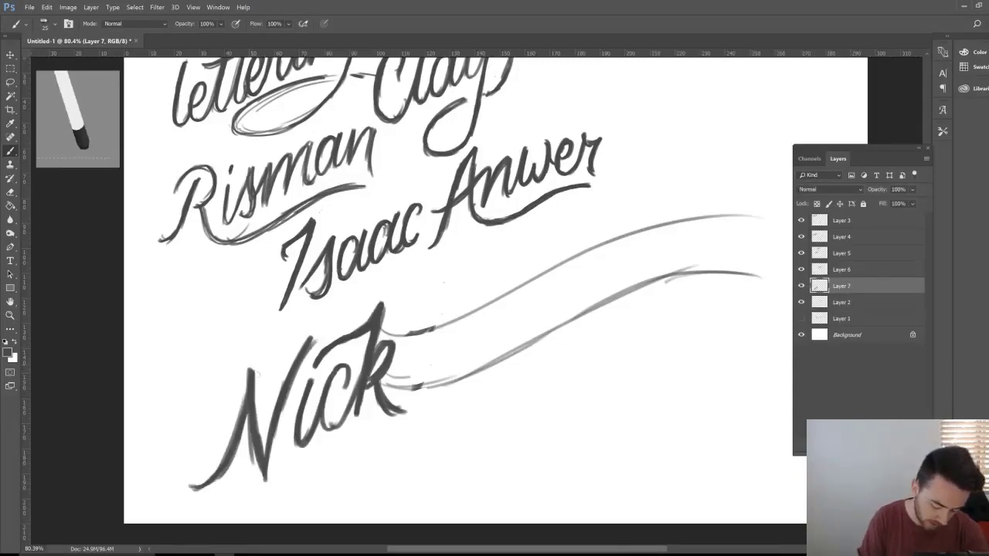
- Try a large curled entry swash on the capital N of the lower name and soften its joining stroke
mouse_move(224, 460)
mouse_down()
mouse_move(192, 487)
mouse_move(150, 489)
mouse_move(163, 433)
mouse_move(189, 451)
mouse_move(184, 459)
mouse_up()
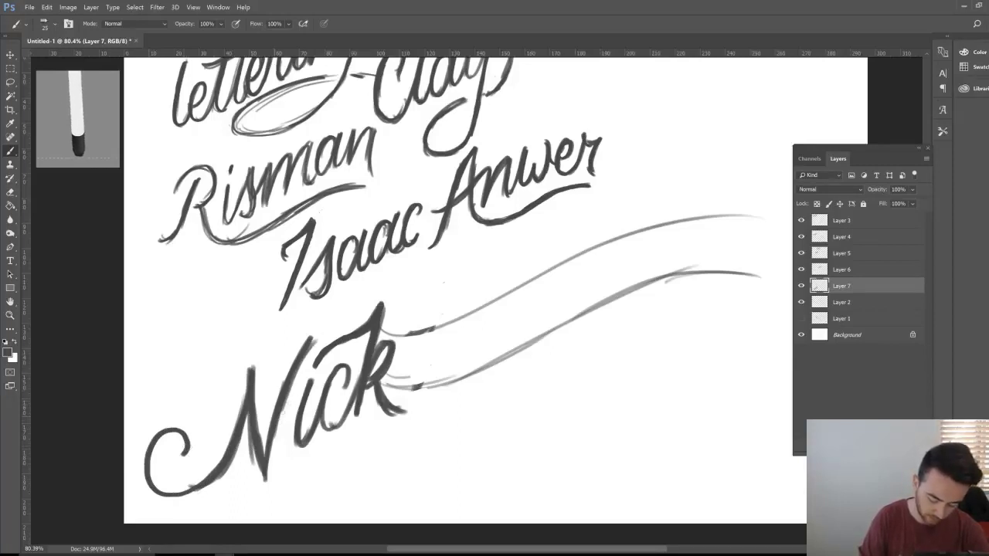
key(e)
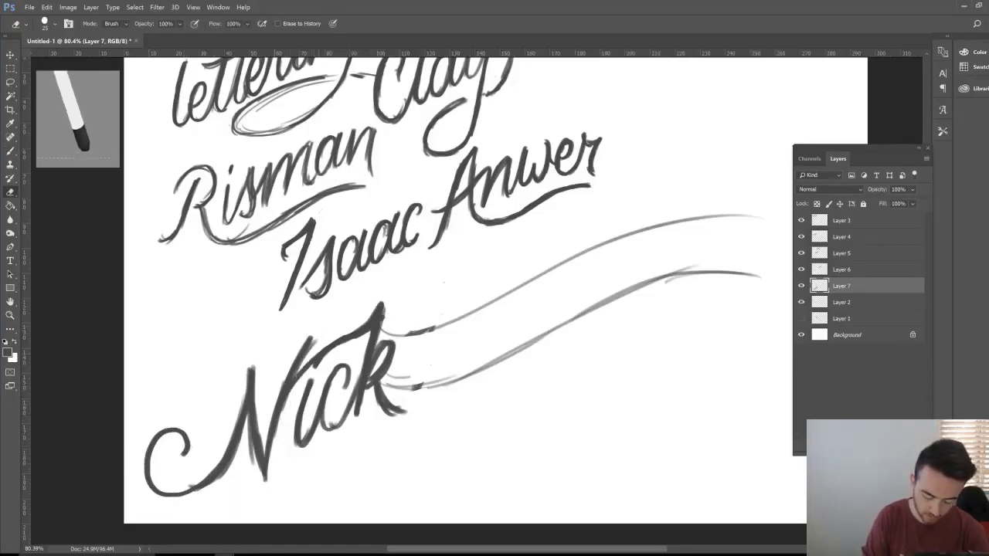
drag(312, 338, 290, 376)
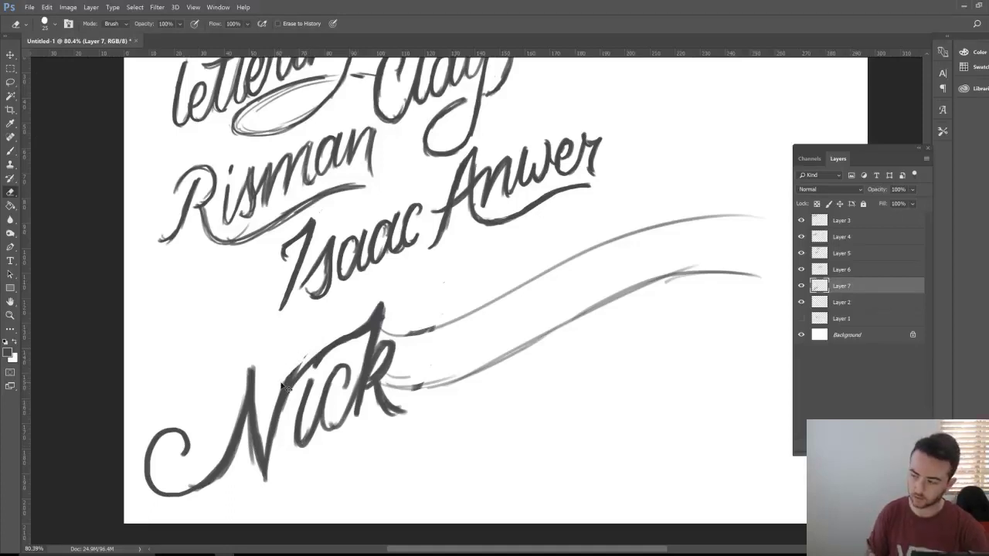
key(ctrl+z)
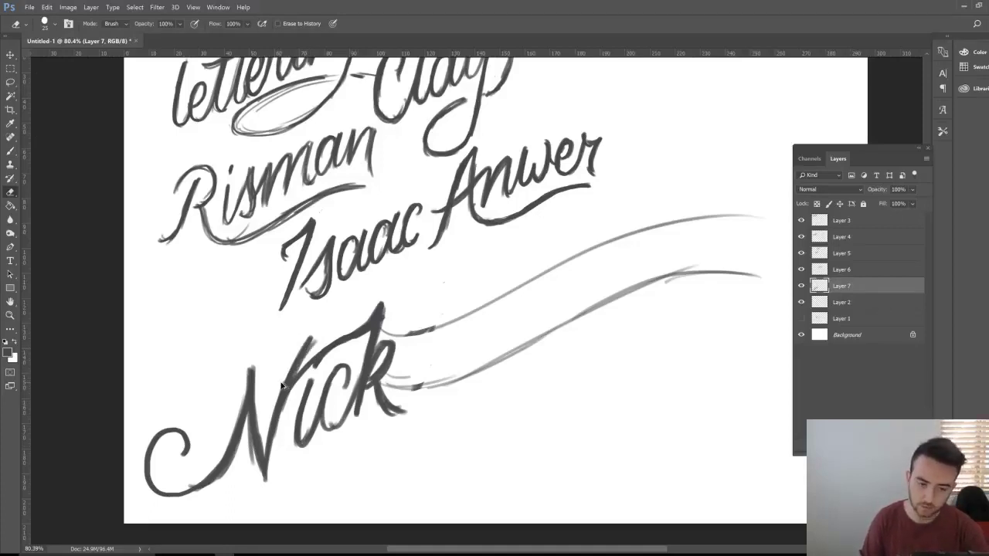
drag(232, 434, 154, 475)
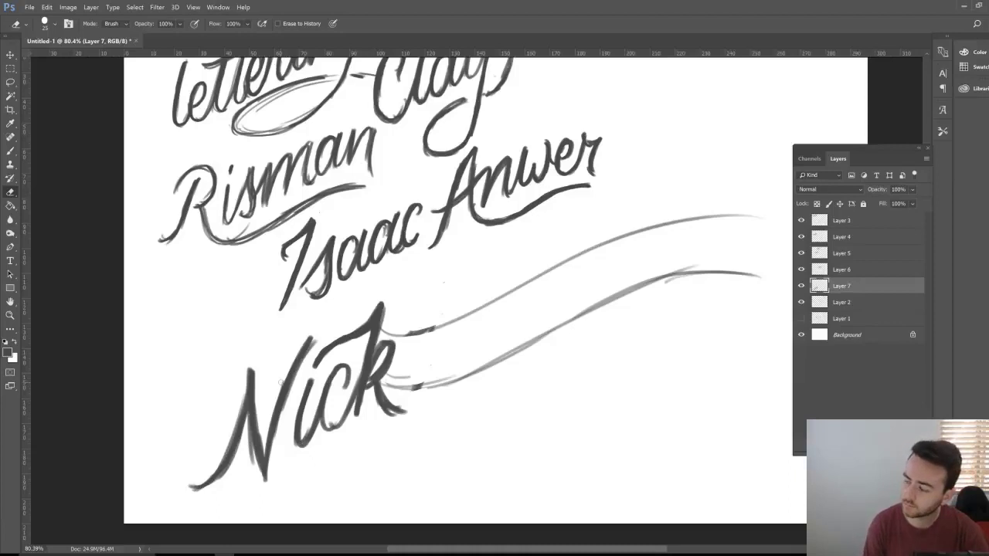
- Create a new layer and brush the capital C and the stem of the i between the curved guidelines
key(ctrl+shift+alt+n)
key(b)
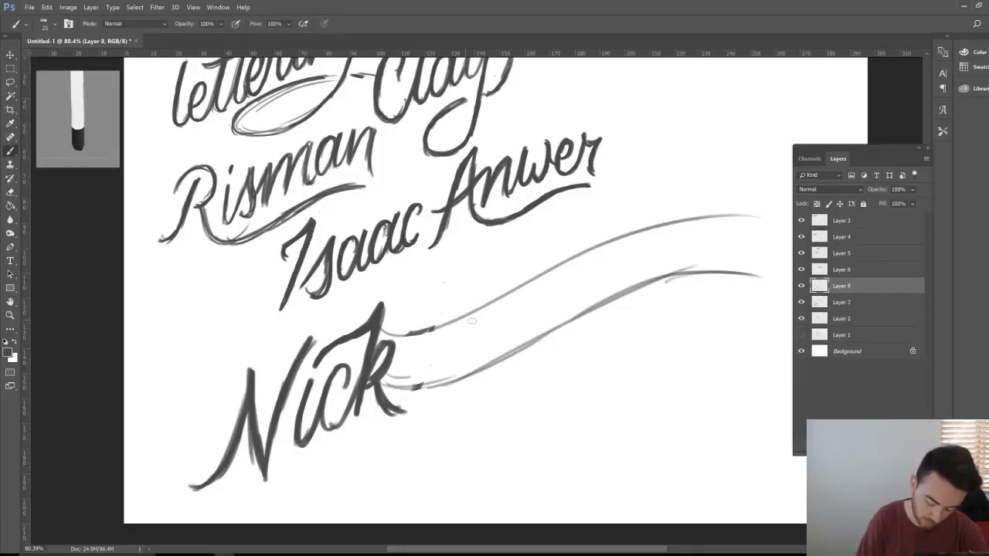
mouse_move(469, 306)
mouse_down()
mouse_move(470, 270)
mouse_move(446, 299)
mouse_move(466, 271)
mouse_move(447, 334)
mouse_up()
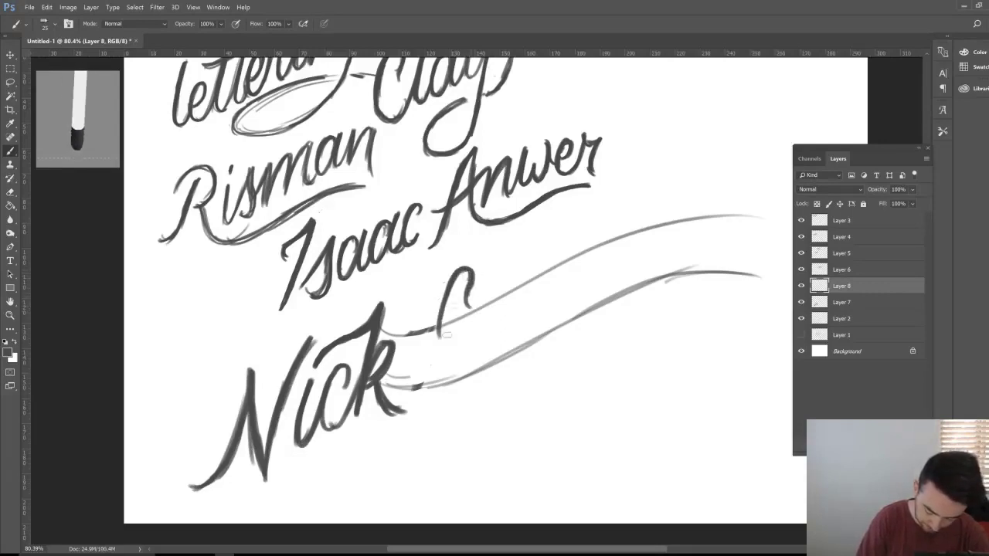
drag(470, 293, 464, 313)
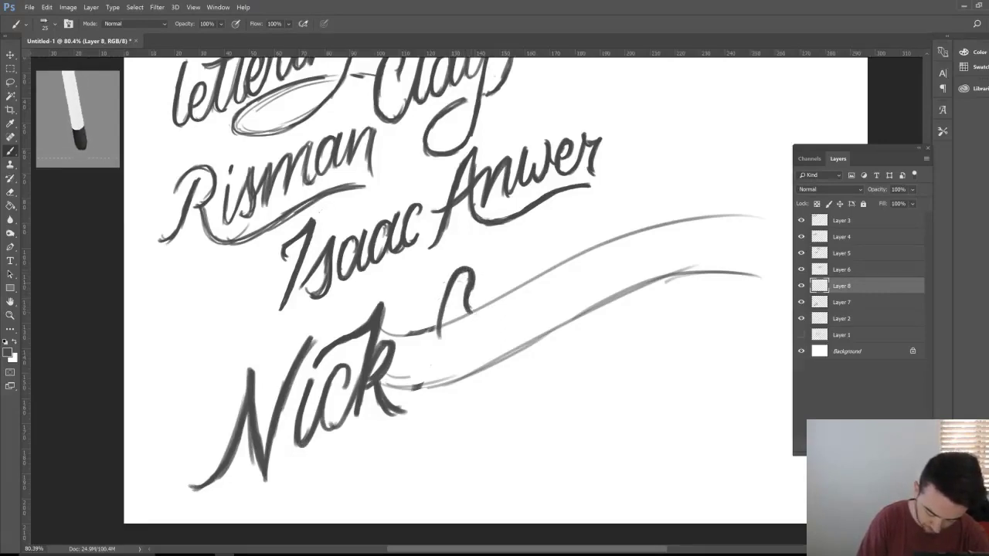
mouse_move(462, 270)
mouse_down()
mouse_move(436, 324)
mouse_move(438, 371)
mouse_move(453, 376)
mouse_up()
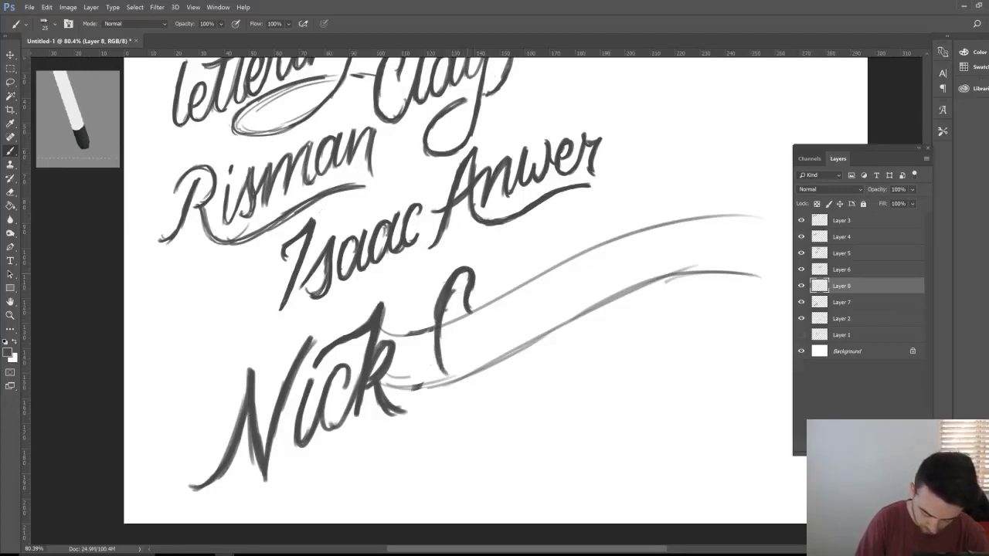
drag(437, 300, 441, 376)
mouse_move(435, 331)
mouse_down()
mouse_move(445, 378)
mouse_move(469, 374)
mouse_move(494, 306)
mouse_move(481, 359)
mouse_move(493, 369)
mouse_up()
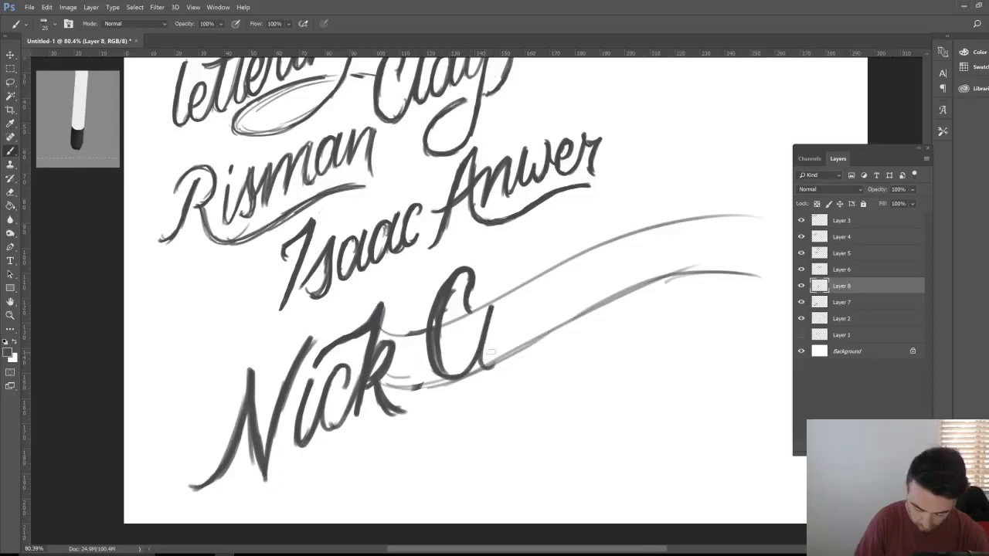
drag(502, 301, 483, 366)
- Erase the hooked end of the capital C and trim the rough edges of its curve
key(e)
drag(470, 276, 470, 312)
mouse_move(475, 273)
mouse_down()
mouse_move(465, 305)
mouse_move(447, 301)
mouse_move(440, 366)
mouse_move(449, 283)
mouse_up()
drag(439, 317, 437, 357)
key(b)
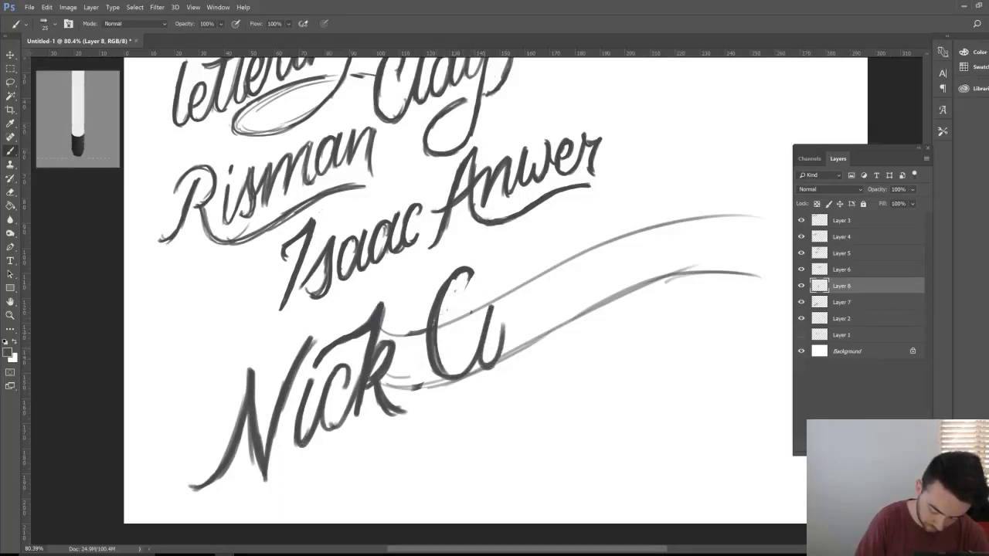
- Redraw the end of the capital C and letter the rest of the name up to the final n along the guidelines
mouse_move(471, 269)
mouse_down()
mouse_move(483, 291)
mouse_move(479, 283)
mouse_move(472, 300)
mouse_up()
mouse_move(511, 332)
mouse_down()
mouse_move(536, 300)
mouse_move(529, 311)
mouse_move(533, 286)
mouse_move(519, 313)
mouse_move(542, 300)
mouse_move(533, 331)
mouse_move(554, 276)
mouse_up()
mouse_move(550, 330)
mouse_down()
mouse_move(572, 252)
mouse_move(580, 301)
mouse_move(593, 272)
mouse_up()
mouse_move(584, 308)
mouse_down()
mouse_move(613, 241)
mouse_move(601, 272)
mouse_move(610, 297)
mouse_up()
mouse_move(638, 236)
mouse_down()
mouse_move(635, 290)
mouse_move(660, 227)
mouse_move(648, 282)
mouse_move(680, 223)
mouse_move(677, 270)
mouse_up()
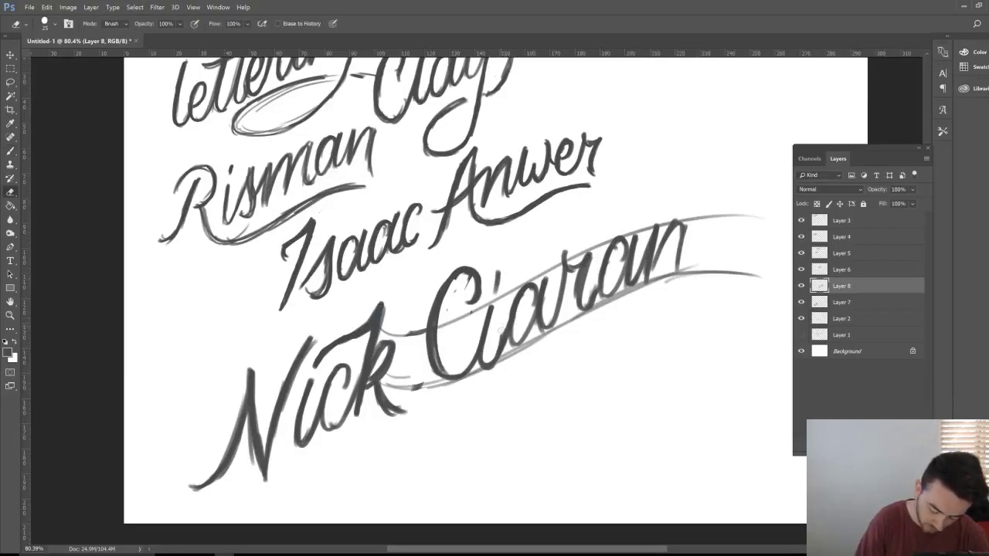
- Clean up and thicken the downstrokes of the lowercase letters, including the i and the final n
mouse_move(502, 337)
mouse_down()
mouse_move(515, 295)
mouse_move(538, 321)
mouse_move(581, 251)
mouse_up()
drag(585, 300, 598, 276)
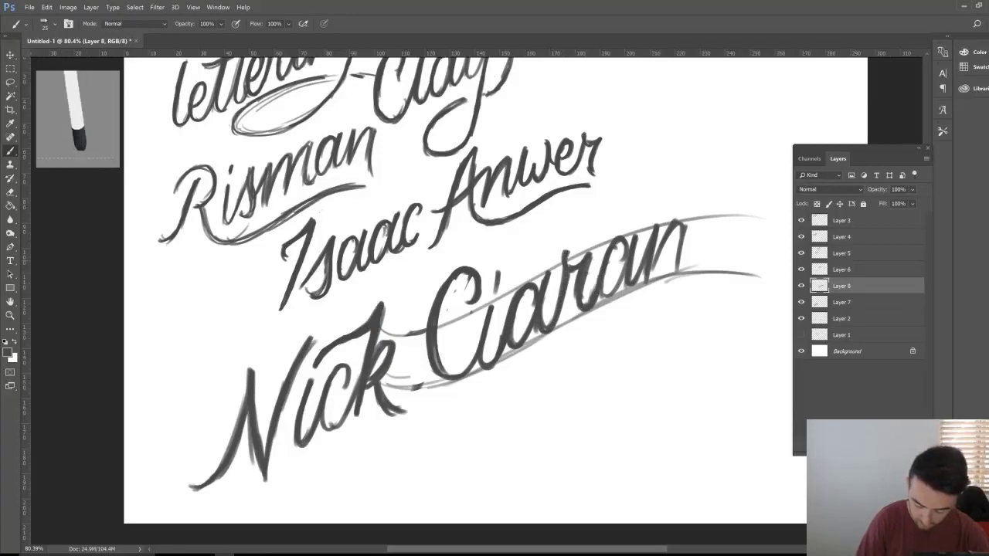
mouse_move(629, 243)
mouse_down()
mouse_move(602, 295)
mouse_move(641, 227)
mouse_up()
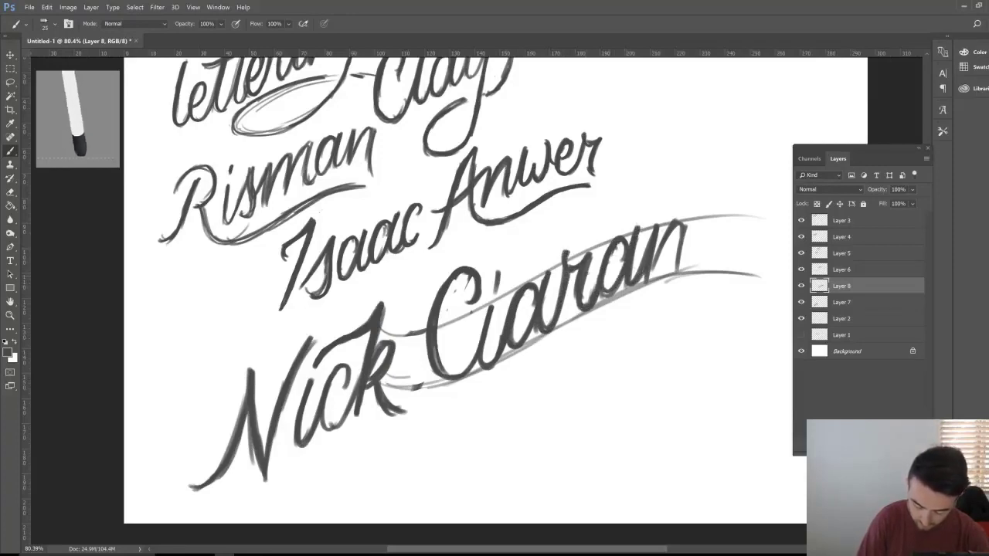
drag(646, 283, 659, 224)
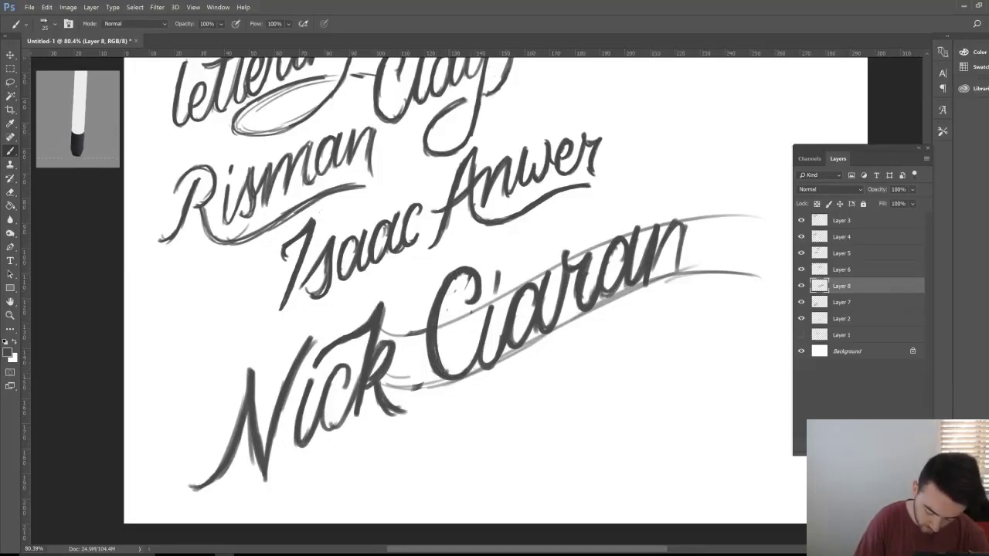
drag(502, 300, 485, 362)
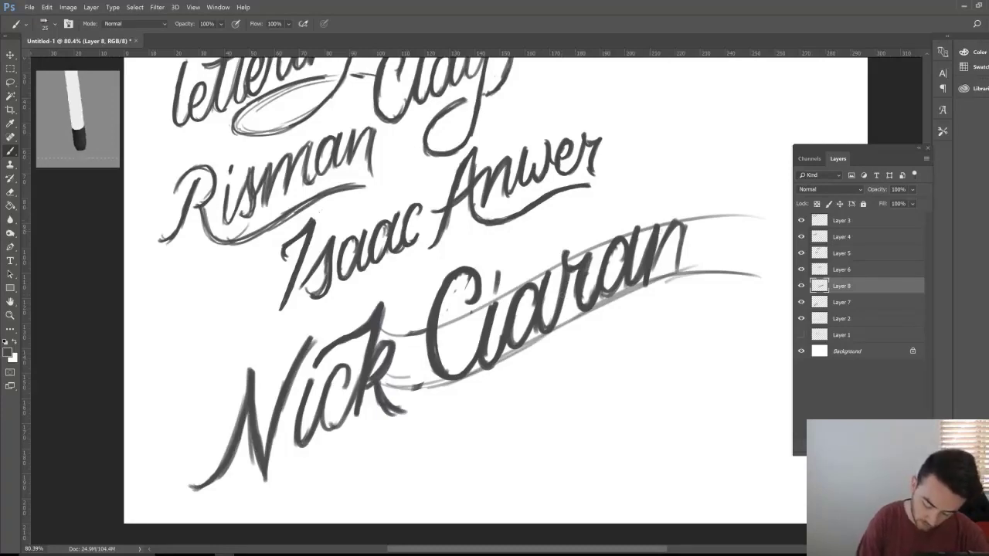
mouse_move(642, 289)
mouse_down()
mouse_move(676, 221)
mouse_move(677, 272)
mouse_up()
mouse_move(688, 224)
mouse_down()
mouse_move(678, 279)
mouse_move(661, 268)
mouse_up()
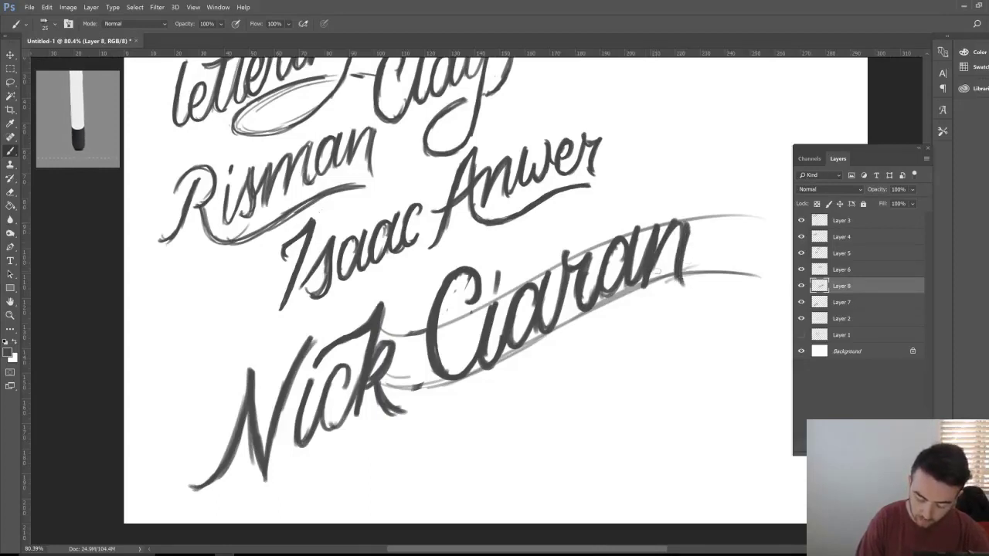
drag(668, 234, 690, 223)
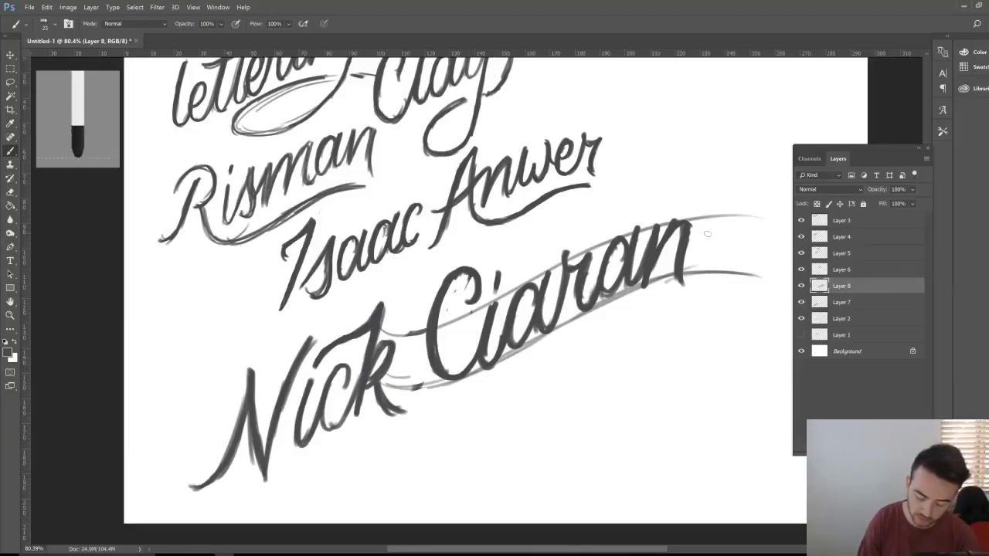
- Sketch outlines marking the empty areas above and below the new name, and undo them
mouse_move(685, 380)
mouse_down()
mouse_move(682, 289)
mouse_move(490, 404)
mouse_move(699, 391)
mouse_up()
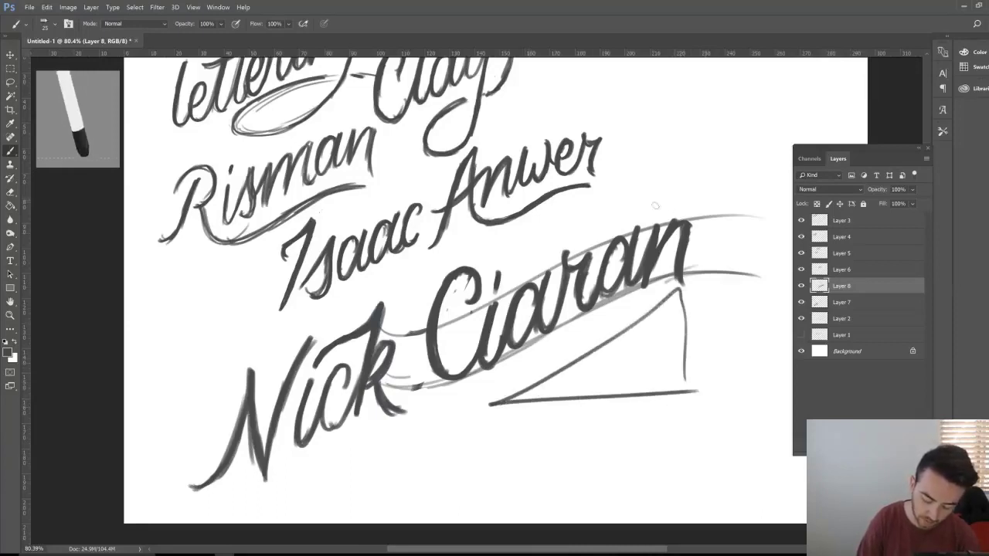
mouse_move(682, 203)
mouse_down()
mouse_move(485, 261)
mouse_move(640, 217)
mouse_up()
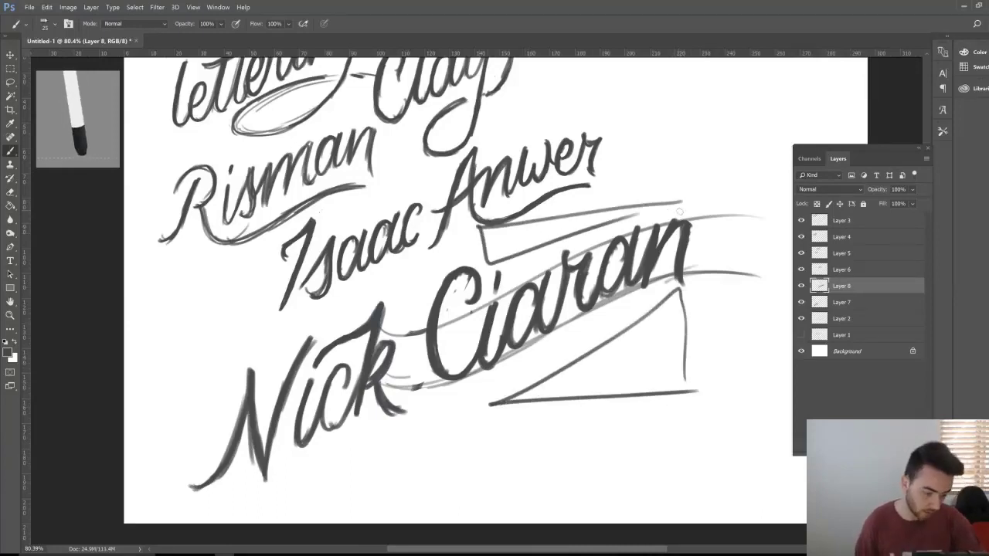
key(ctrl+alt+z)
key(ctrl+alt+z)
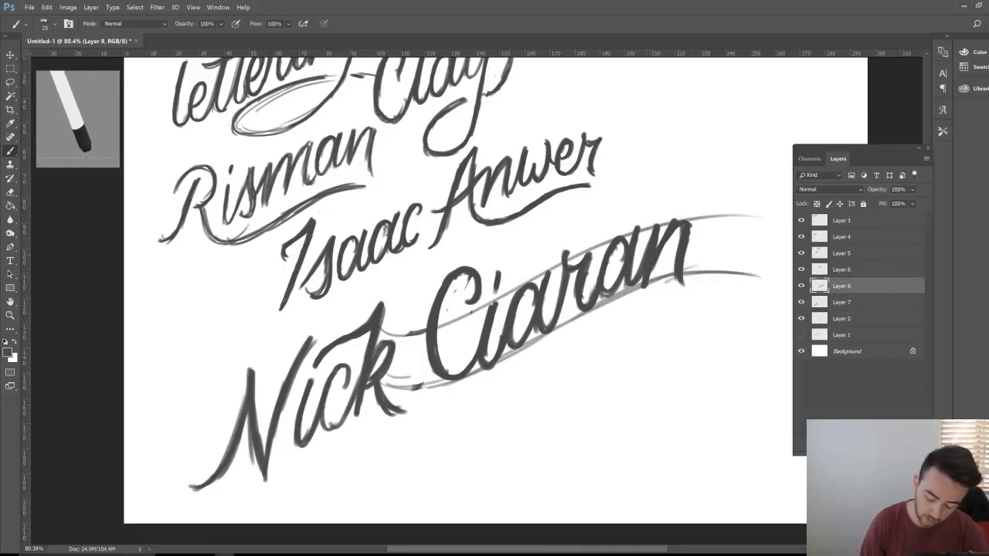
- Draw a curled loop flourish from the final n and a curved underline stroke beneath the name
mouse_move(477, 384)
mouse_down()
mouse_move(685, 292)
mouse_move(518, 394)
mouse_up()
key(ctrl+z)
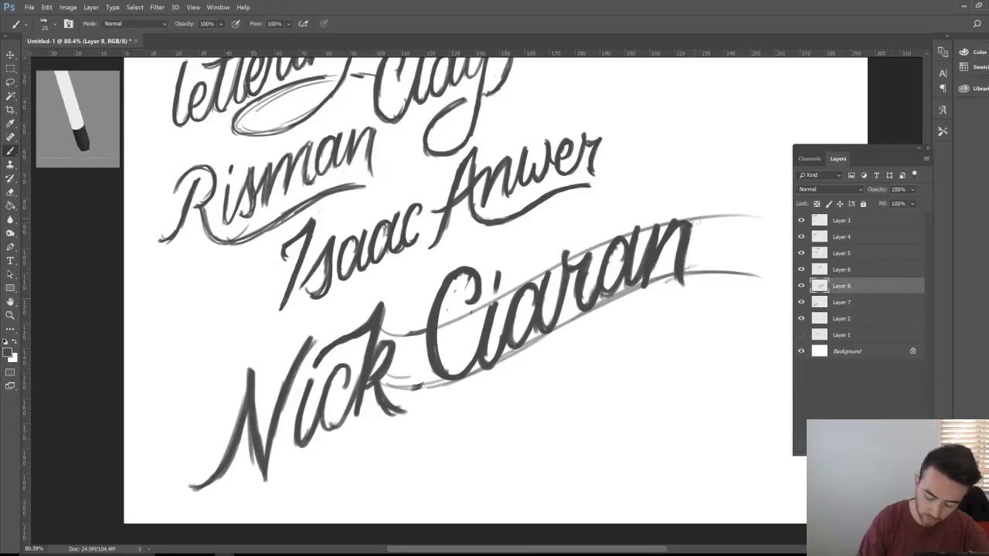
mouse_move(683, 280)
mouse_down()
mouse_move(684, 313)
mouse_move(713, 359)
mouse_move(749, 343)
mouse_move(697, 293)
mouse_move(515, 397)
mouse_move(624, 357)
mouse_up()
drag(490, 399, 649, 329)
mouse_move(697, 296)
mouse_down()
mouse_move(737, 321)
mouse_move(710, 351)
mouse_up()
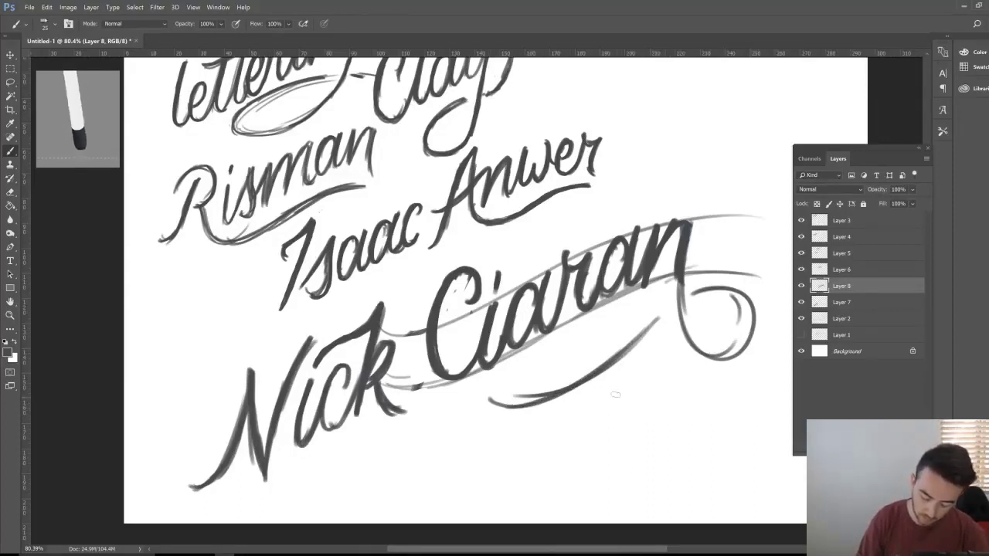
- Hide Layers 3 to 7 so only the new name and its guidelines show on the canvas
key(z)
drag(730, 377, 671, 373)
drag(801, 220, 801, 270)
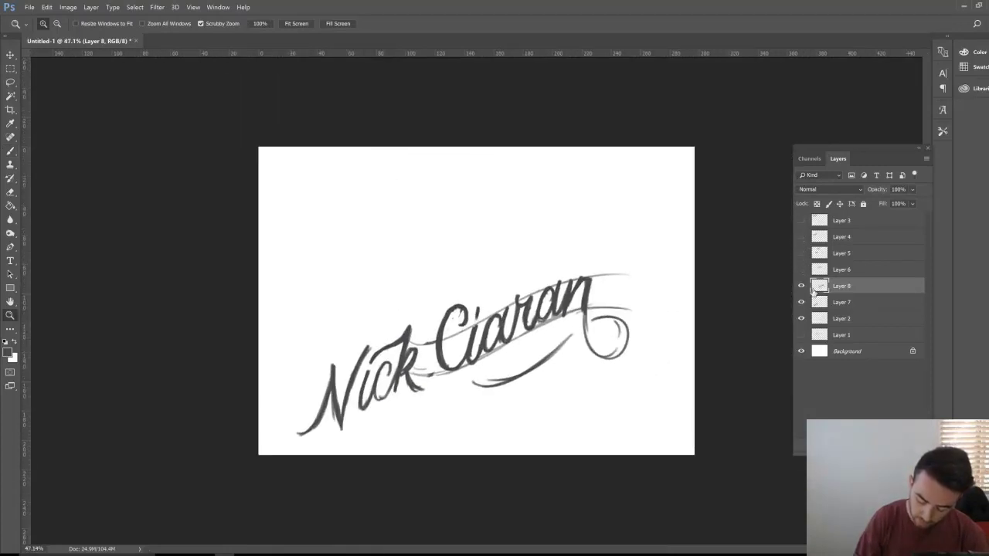
click(801, 302)
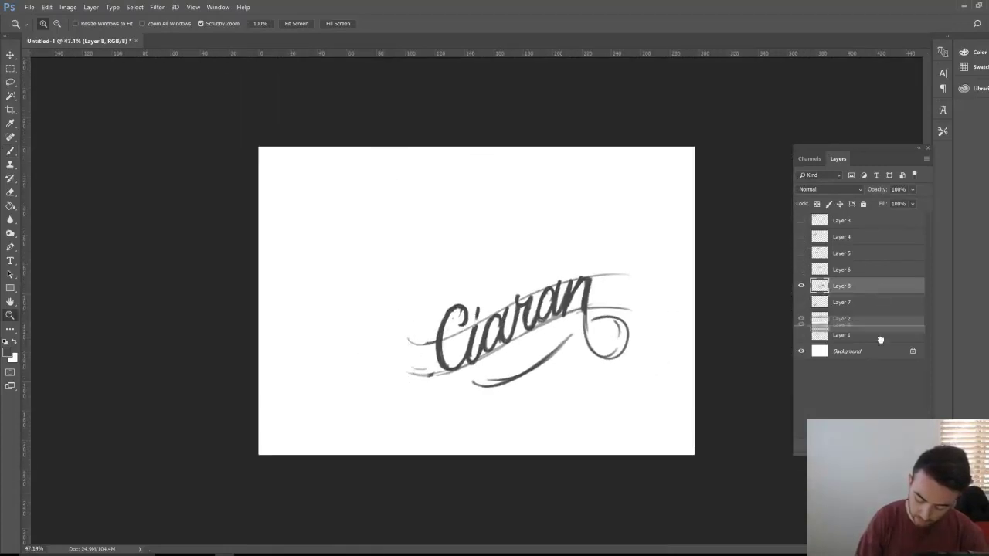
- Duplicate Layer 8 and move the copy to the upper-left area of the canvas
key(ctrl+j)
key(v)
drag(599, 394, 471, 298)
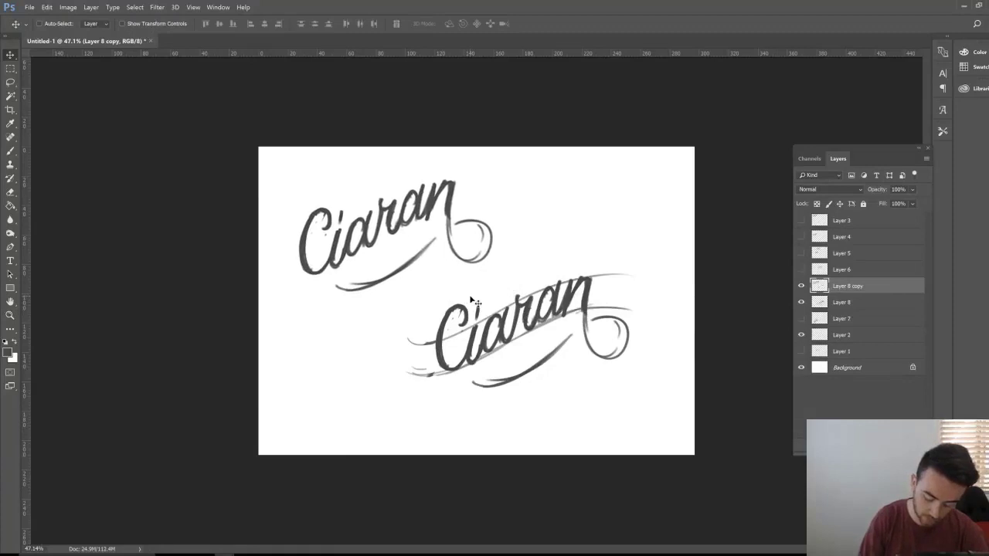
- Erase the loop flourish after the final n on the original Layer 8, enlarging the eraser
click(861, 302)
key(e)
scroll(564, 387, up, 3)
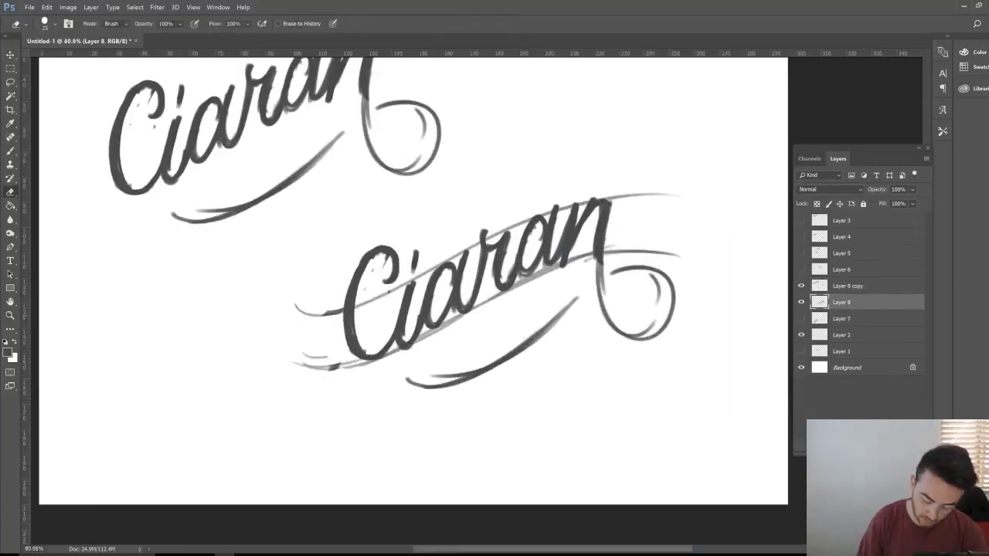
mouse_move(638, 268)
mouse_down()
mouse_move(601, 309)
mouse_move(612, 298)
mouse_move(619, 337)
mouse_move(669, 309)
mouse_move(653, 301)
mouse_move(647, 263)
mouse_move(629, 356)
mouse_up()
key(bracketright)
key(bracketright)
- Try a swash that curls from the final n back beneath the name, removing part of the old underline
key(b)
mouse_move(601, 249)
mouse_down()
mouse_move(634, 260)
mouse_move(631, 276)
mouse_move(674, 255)
mouse_move(670, 298)
mouse_up()
drag(657, 253, 656, 297)
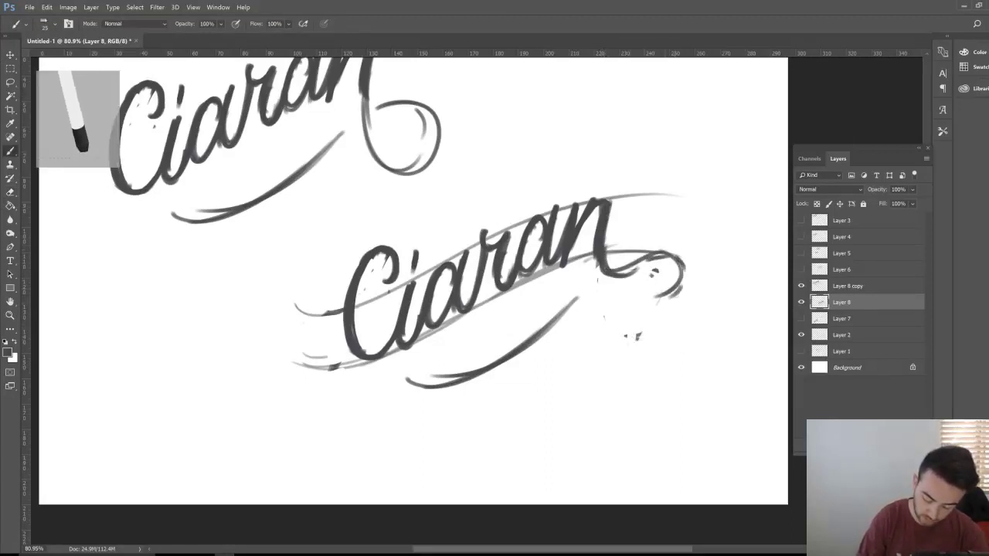
key(e)
drag(578, 299, 506, 353)
key(b)
mouse_move(678, 264)
mouse_down()
mouse_move(597, 312)
mouse_move(497, 337)
mouse_move(422, 381)
mouse_move(635, 300)
mouse_up()
drag(393, 391, 621, 314)
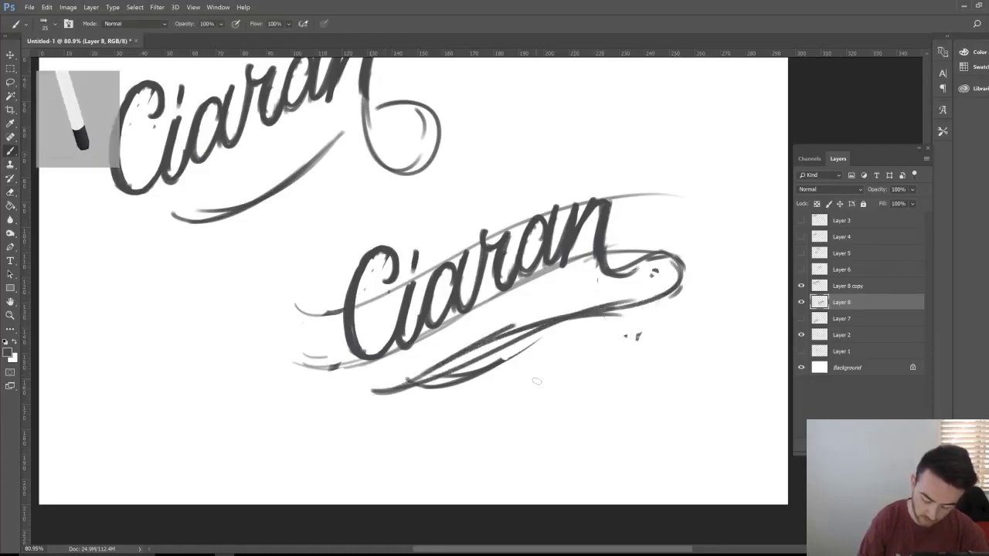
- Erase the stray marks around the returning swash and thicken its sweep beneath the name
key(e)
drag(465, 385, 532, 350)
drag(624, 336, 701, 343)
drag(700, 342, 630, 341)
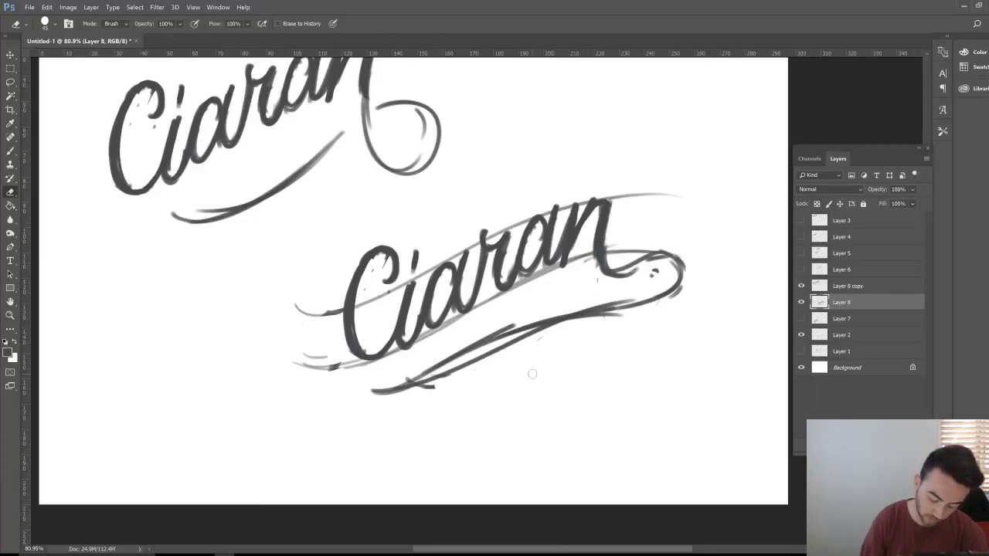
key(b)
mouse_move(369, 390)
mouse_down()
mouse_move(390, 398)
mouse_move(462, 379)
mouse_move(574, 312)
mouse_move(632, 298)
mouse_move(643, 310)
mouse_move(679, 263)
mouse_up()
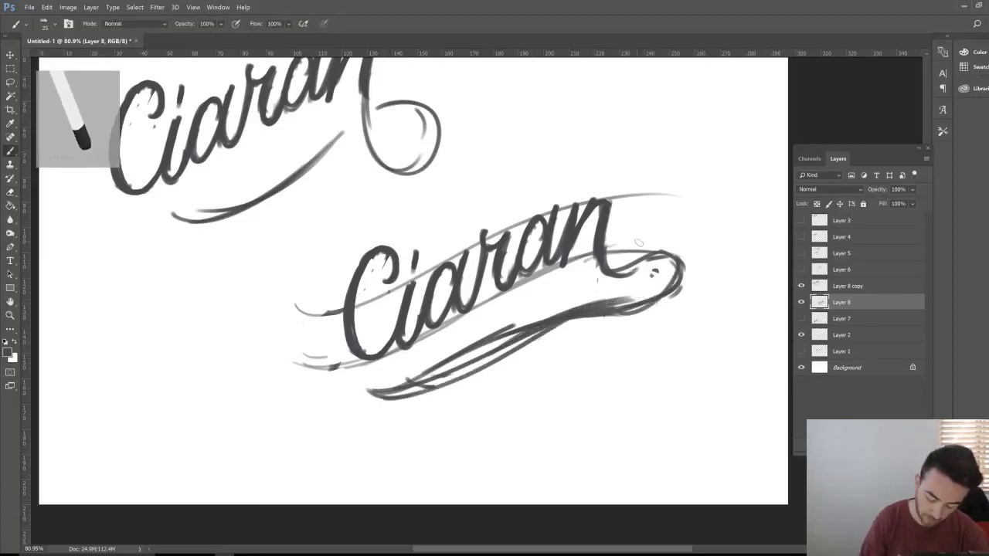
- Erase the returning swash and sketch a single wavy underline following the baseline of the name
key(e)
mouse_move(610, 253)
mouse_down()
mouse_move(677, 263)
mouse_move(618, 310)
mouse_move(390, 396)
mouse_up()
key(b)
mouse_move(607, 267)
mouse_down()
mouse_move(658, 257)
mouse_move(642, 279)
mouse_move(556, 292)
mouse_move(373, 392)
mouse_move(641, 275)
mouse_up()
key(ctrl+z)
key(e)
drag(510, 355, 485, 369)
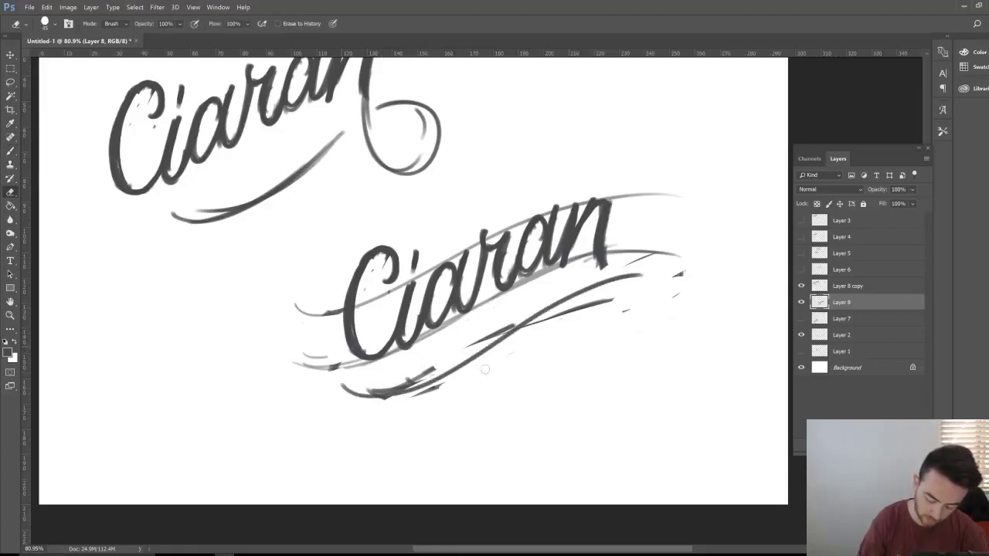
- Clean up and thicken the wavy underline, and add a short curved tail to the final n
drag(611, 299, 405, 380)
key(b)
mouse_move(344, 387)
mouse_down()
mouse_move(385, 396)
mouse_move(500, 337)
mouse_up()
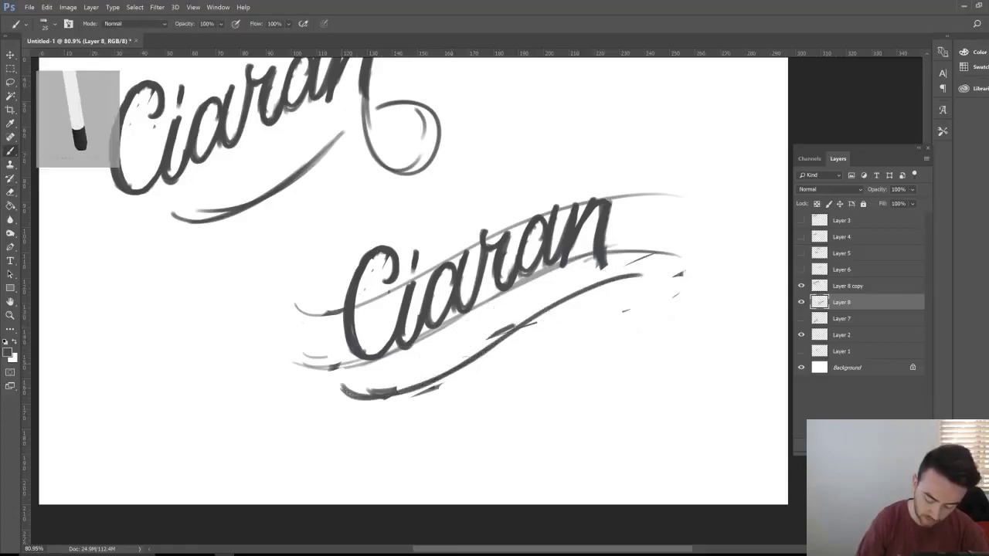
mouse_move(451, 363)
mouse_down()
mouse_move(618, 275)
mouse_move(658, 274)
mouse_up()
mouse_move(604, 256)
mouse_down()
mouse_move(624, 270)
mouse_move(660, 258)
mouse_up()
- Erase the wavy underline beneath the name, leaving the tail of the final n
key(e)
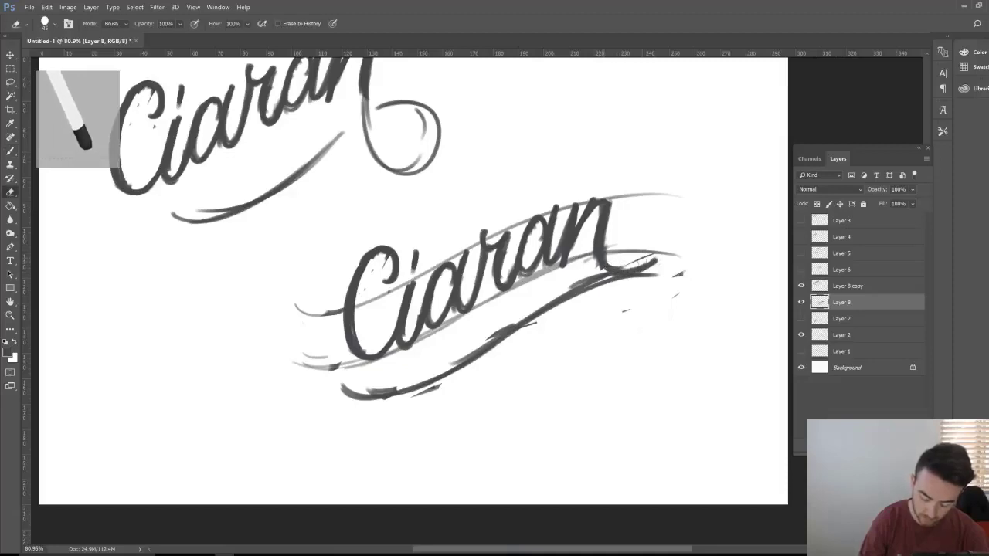
mouse_move(585, 288)
mouse_down()
mouse_move(468, 361)
mouse_move(356, 394)
mouse_move(344, 388)
mouse_up()
drag(439, 386, 416, 395)
mouse_move(532, 296)
mouse_down()
mouse_move(607, 280)
mouse_move(495, 331)
mouse_up()
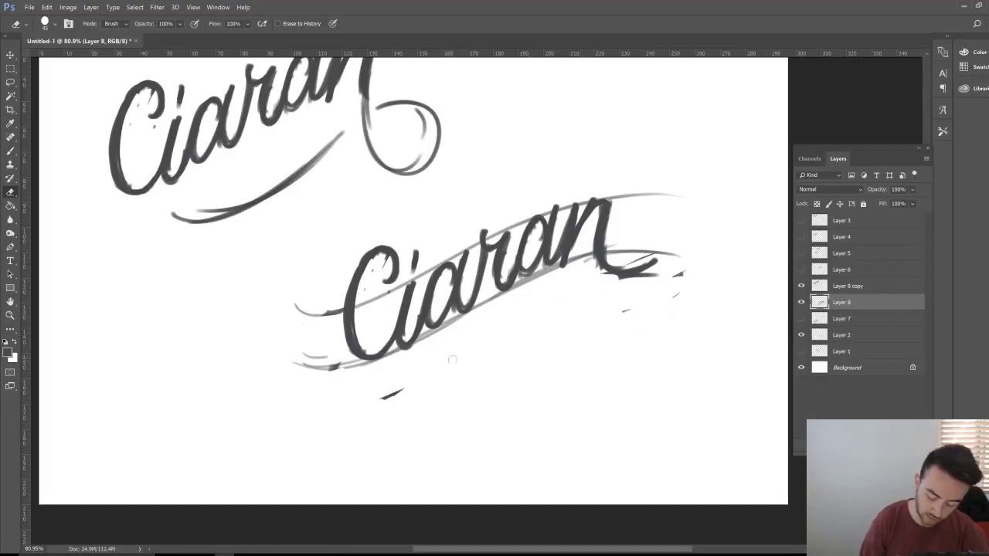
- Erase the leftover underline marks, the tail of the final n, and the lower curve of the C
drag(403, 389, 382, 399)
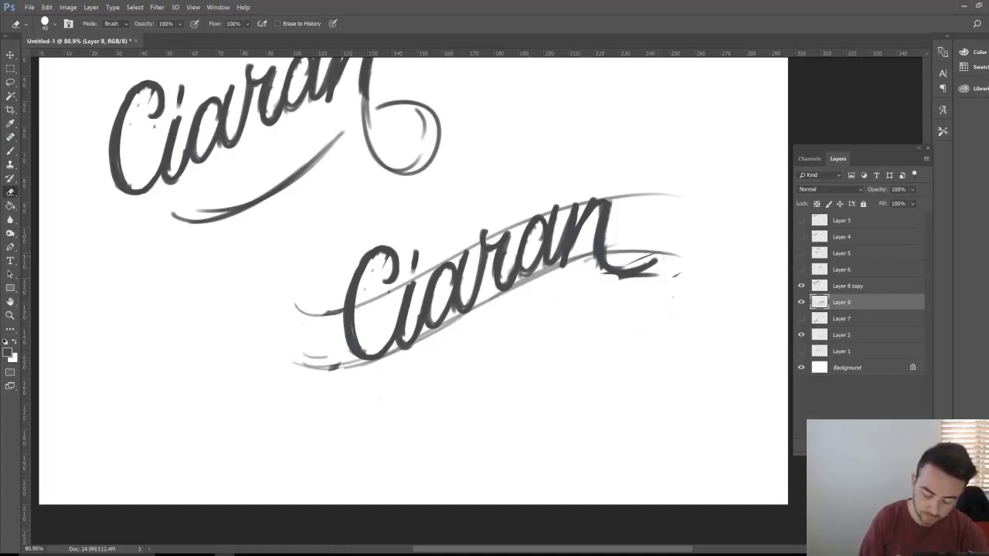
drag(658, 263, 607, 273)
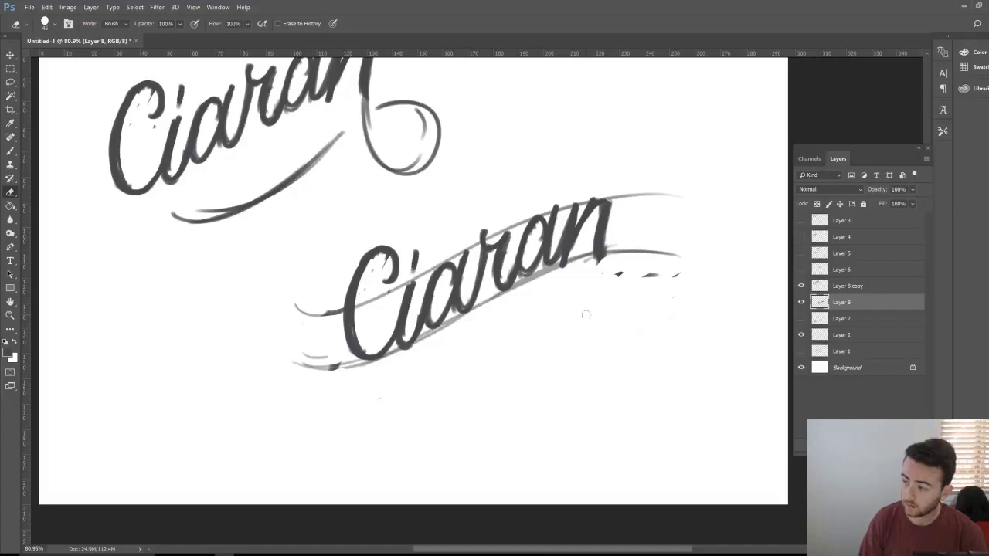
click(601, 248)
key(b)
key(e)
drag(392, 332, 385, 341)
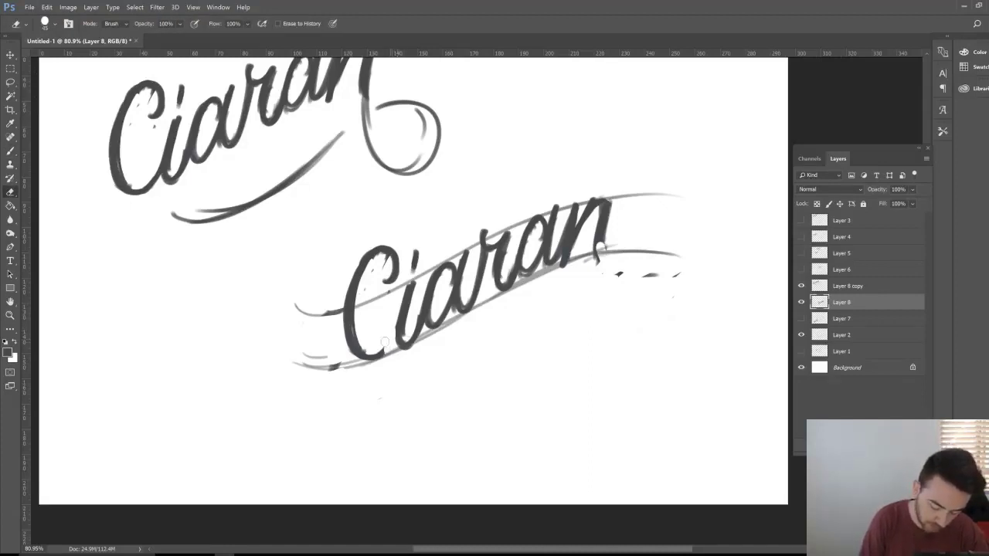
- Extend the base of the C into a wavy swash running beneath the whole name, then thicken and clean its upper edge
key(b)
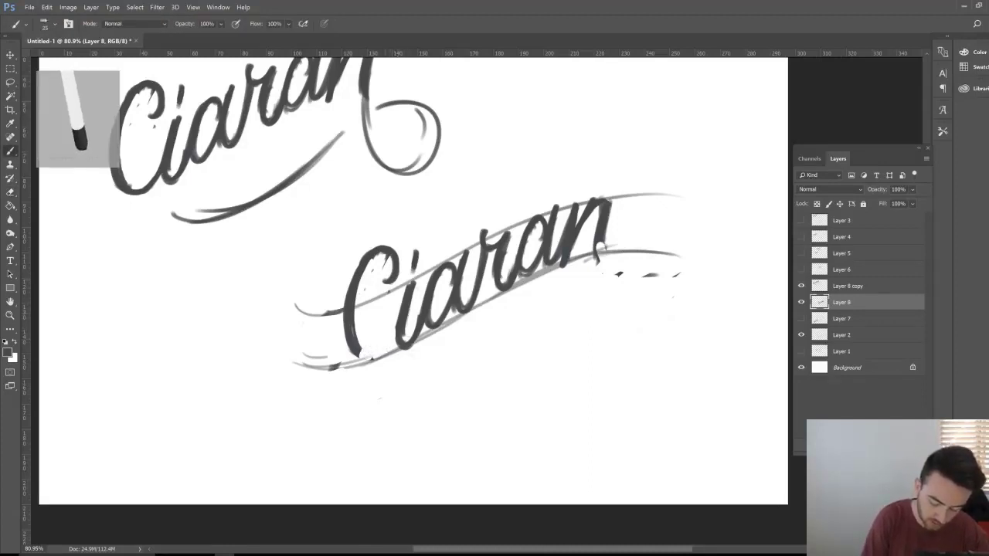
mouse_move(342, 309)
mouse_down()
mouse_move(379, 377)
mouse_move(451, 366)
mouse_up()
mouse_move(511, 320)
mouse_down()
mouse_move(609, 309)
mouse_move(517, 318)
mouse_move(422, 365)
mouse_move(389, 369)
mouse_move(544, 305)
mouse_up()
mouse_move(470, 343)
mouse_down()
mouse_move(590, 302)
mouse_move(607, 314)
mouse_up()
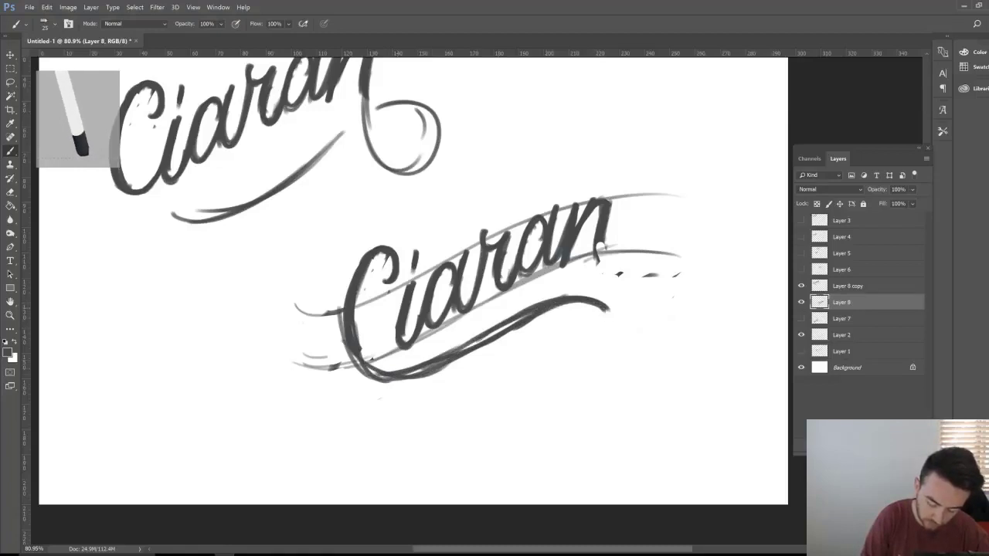
key(e)
drag(459, 343, 398, 361)
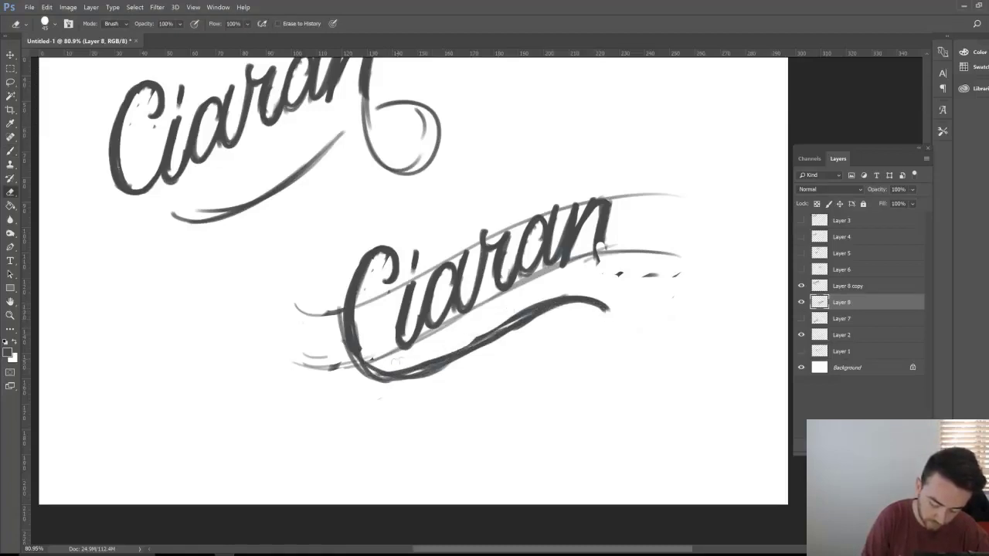
- Move the name with the C swash to the canvas's upper right, then duplicate its layer and place the copy on the guidelines
key(b)
key(z)
drag(591, 347, 536, 365)
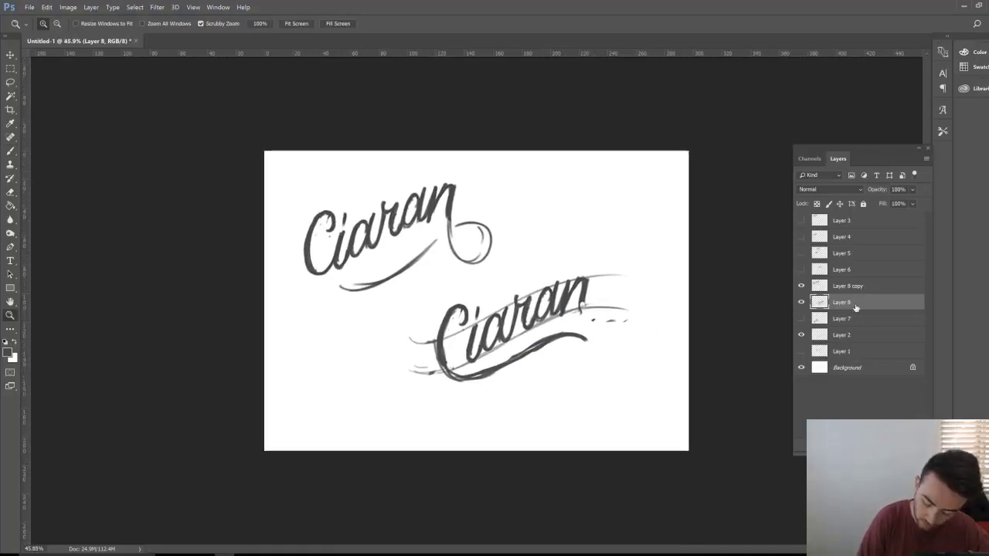
drag(871, 307, 882, 399)
key(v)
drag(545, 393, 611, 264)
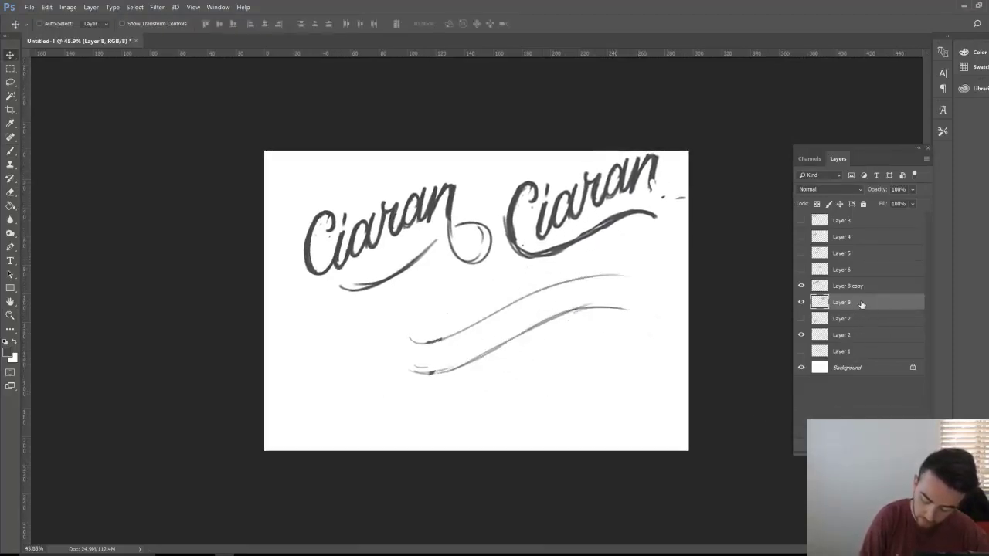
key(ctrl+j)
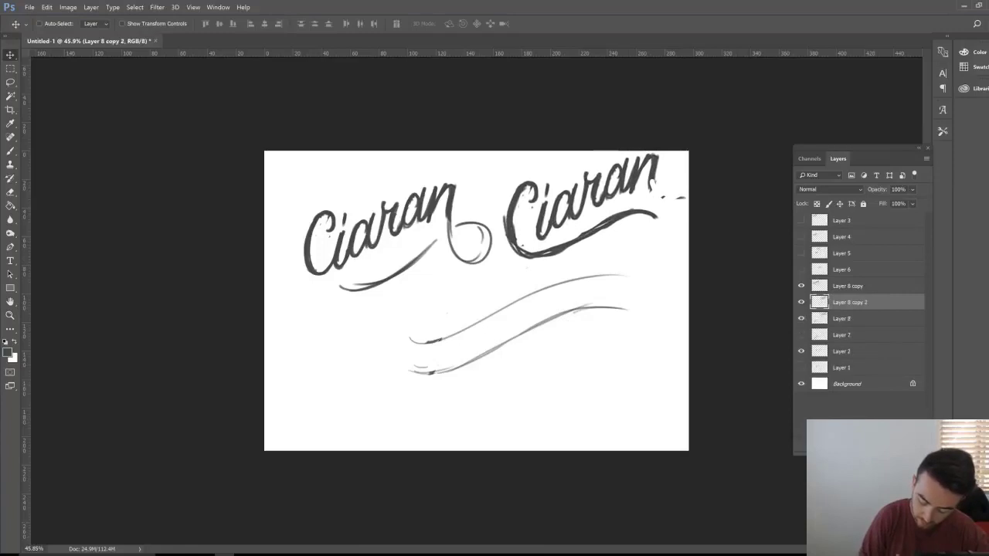
drag(625, 309, 539, 441)
- Erase the underline swash from the copy on the guidelines and restore the closed lower curve of the C
key(z)
drag(496, 400, 533, 401)
key(e)
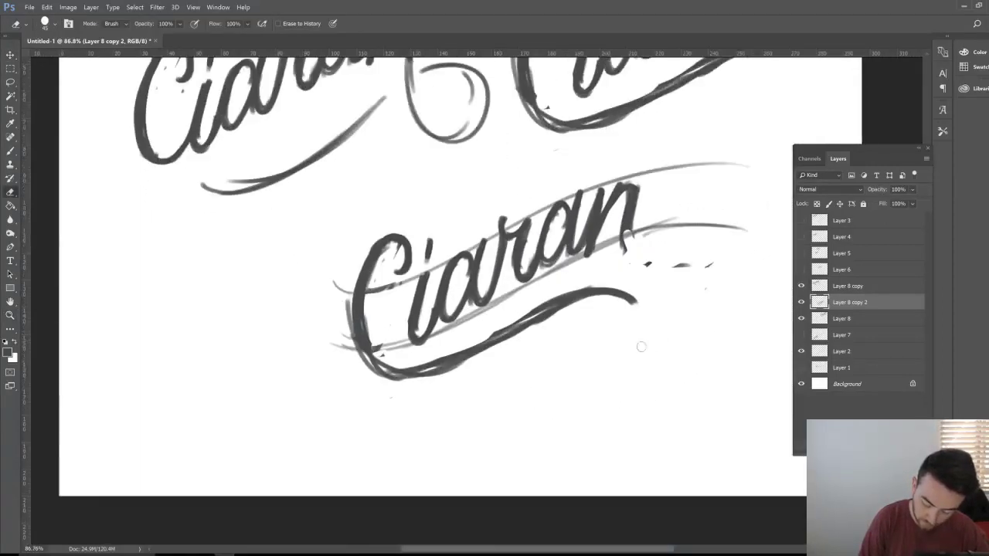
mouse_move(646, 297)
mouse_down()
mouse_move(541, 312)
mouse_move(550, 310)
mouse_up()
mouse_move(452, 347)
mouse_down()
mouse_move(550, 318)
mouse_move(366, 390)
mouse_move(379, 345)
mouse_move(363, 340)
mouse_move(369, 360)
mouse_move(359, 315)
mouse_move(370, 345)
mouse_move(407, 319)
mouse_move(401, 337)
mouse_move(357, 338)
mouse_move(404, 334)
mouse_up()
key(b)
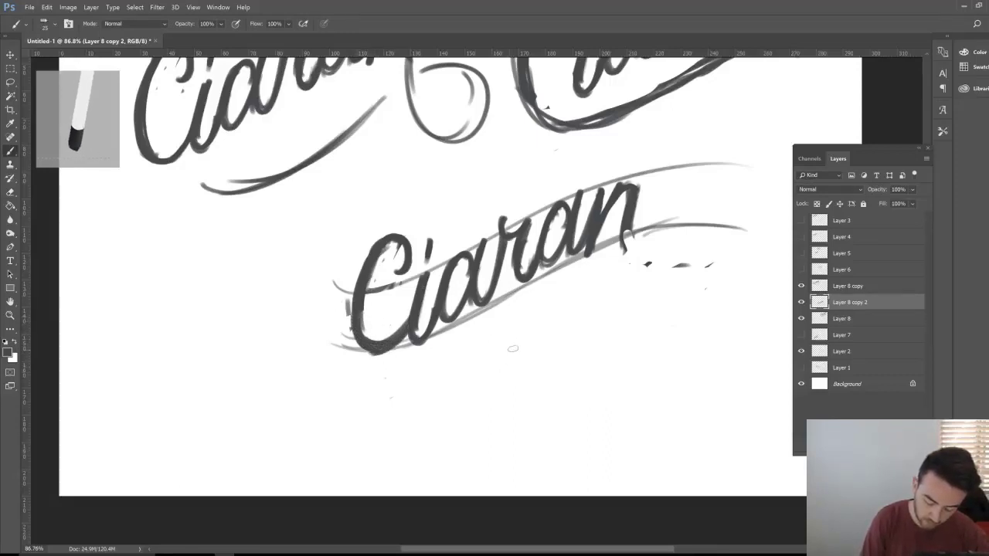
- Extend the leg of the r into an oval loop beneath the last two letters and add a short curved underline beneath the name
key(e)
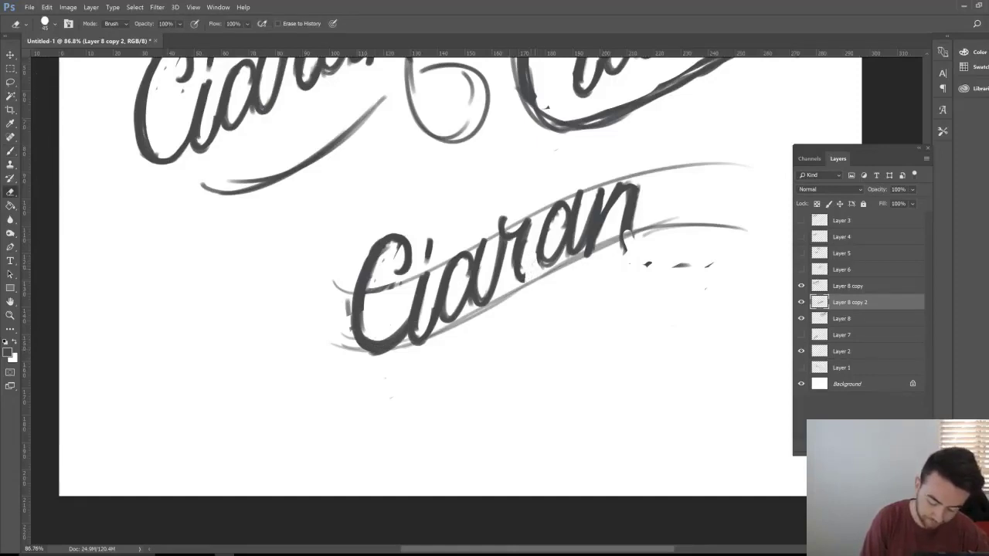
key(b)
mouse_move(530, 242)
mouse_down()
mouse_move(545, 313)
mouse_move(640, 261)
mouse_move(533, 297)
mouse_move(643, 263)
mouse_move(553, 301)
mouse_up()
mouse_move(511, 345)
mouse_down()
mouse_move(433, 367)
mouse_move(520, 331)
mouse_up()
drag(567, 286, 555, 301)
- Clean up the sketchy lines of the r's loop and thicken its inner end and the short underline
key(e)
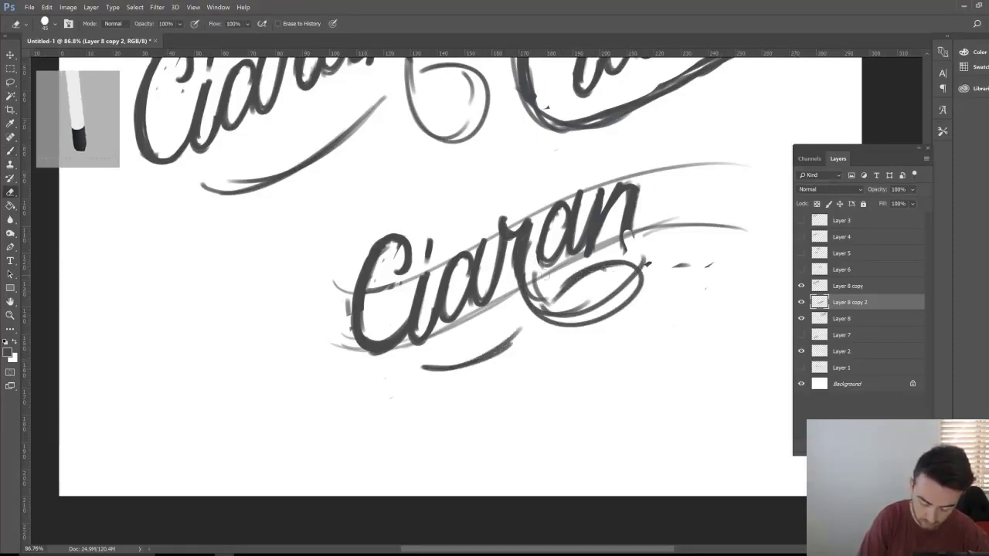
mouse_move(537, 269)
mouse_down()
mouse_move(550, 311)
mouse_move(575, 311)
mouse_move(659, 260)
mouse_move(711, 266)
mouse_up()
key(b)
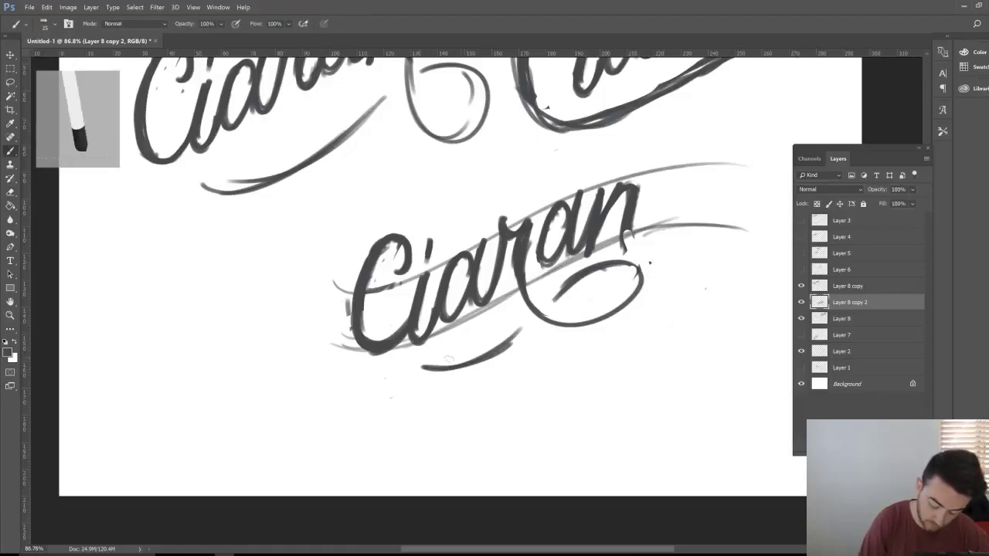
drag(444, 363, 528, 328)
mouse_move(568, 290)
mouse_down()
mouse_move(624, 261)
mouse_move(647, 263)
mouse_up()
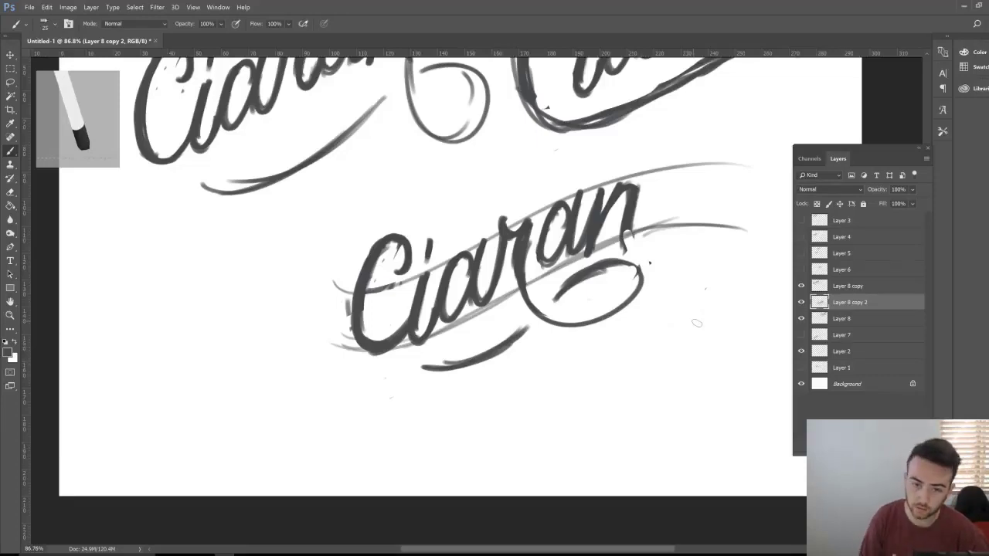
- Erase the outer side of the r's loop and redraw it as a narrower curl
key(z)
drag(649, 269, 614, 272)
key(ctrl+space)
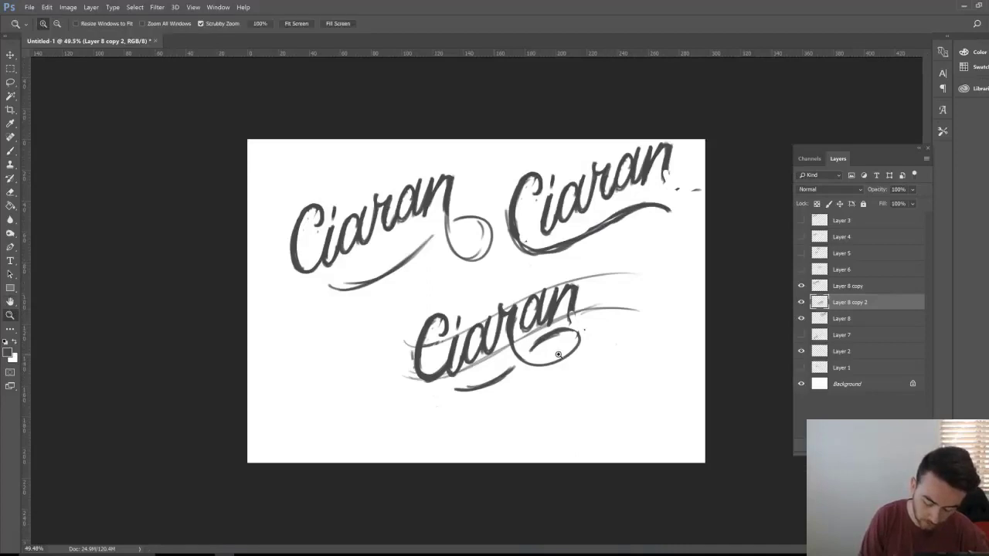
drag(560, 355, 581, 355)
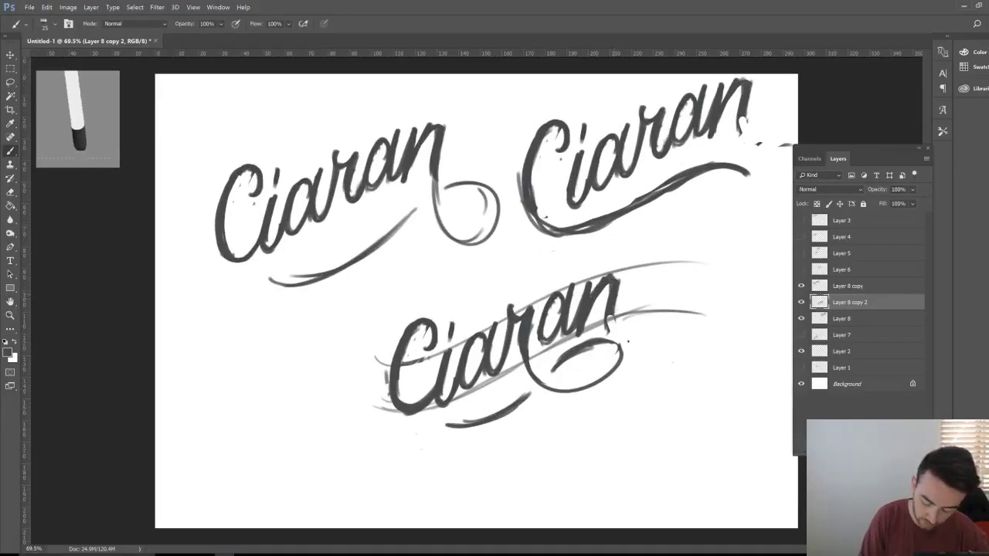
key(e)
mouse_move(627, 340)
mouse_down()
mouse_move(611, 344)
mouse_move(621, 363)
mouse_move(610, 374)
mouse_move(560, 387)
mouse_move(603, 347)
mouse_up()
key(b)
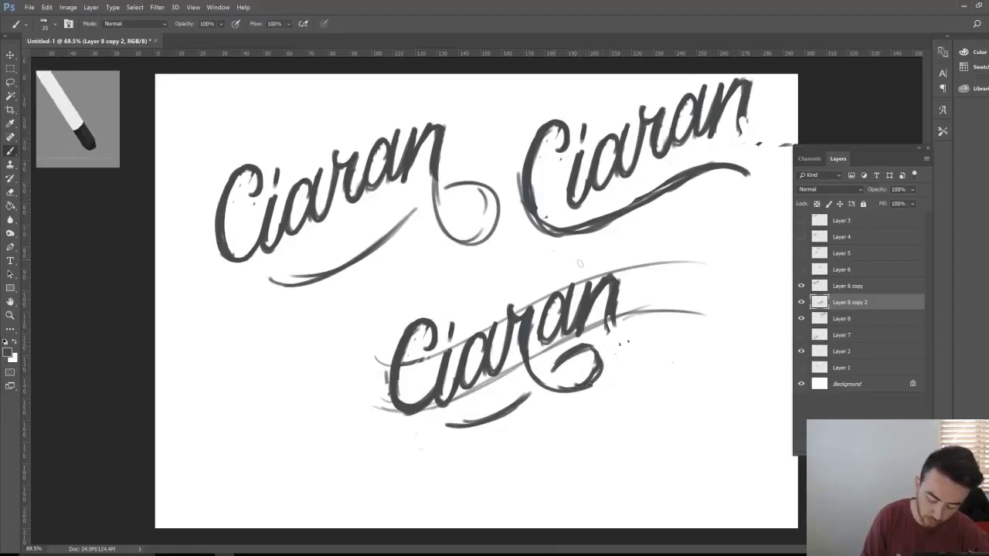
- Curl the tail of the final n up around the letter and sweep it back above the name, thickening the swash
drag(574, 271, 546, 283)
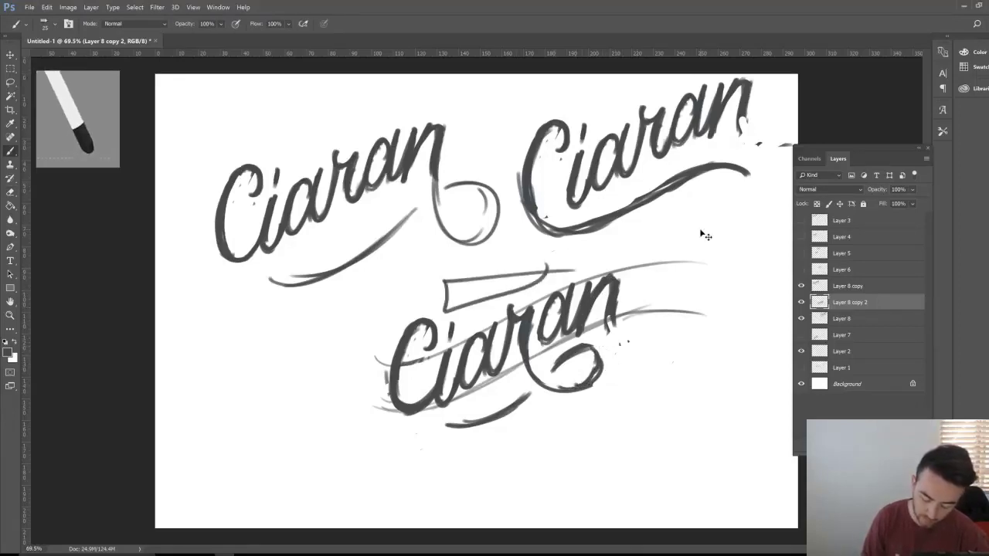
key(ctrl+z)
mouse_move(622, 343)
mouse_down()
mouse_move(609, 317)
mouse_move(632, 345)
mouse_move(654, 267)
mouse_up()
mouse_move(610, 317)
mouse_down()
mouse_move(626, 334)
mouse_move(665, 279)
mouse_move(640, 246)
mouse_up()
mouse_move(584, 257)
mouse_down()
mouse_move(437, 295)
mouse_move(641, 241)
mouse_move(657, 275)
mouse_up()
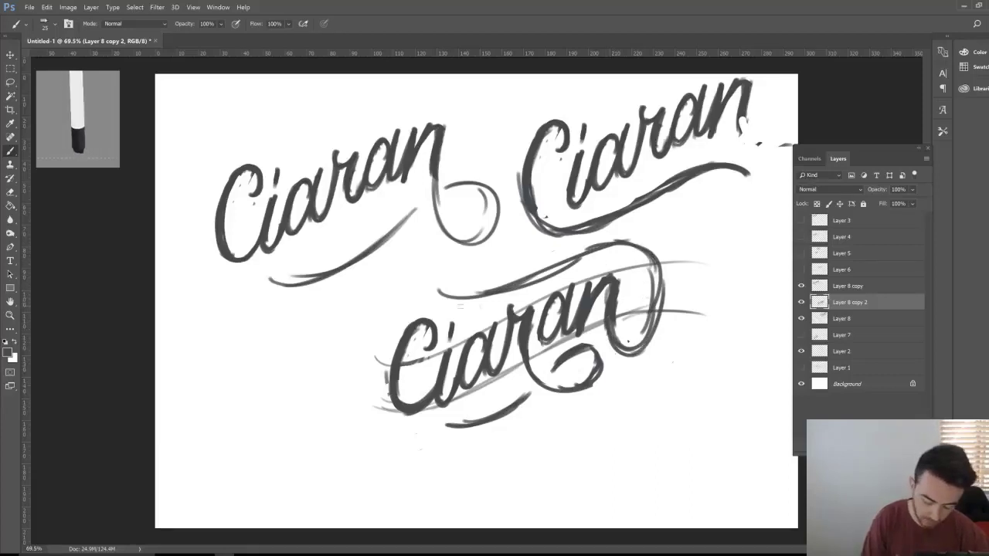
mouse_move(438, 302)
mouse_down()
mouse_move(484, 287)
mouse_move(507, 262)
mouse_move(638, 243)
mouse_move(658, 265)
mouse_move(655, 320)
mouse_up()
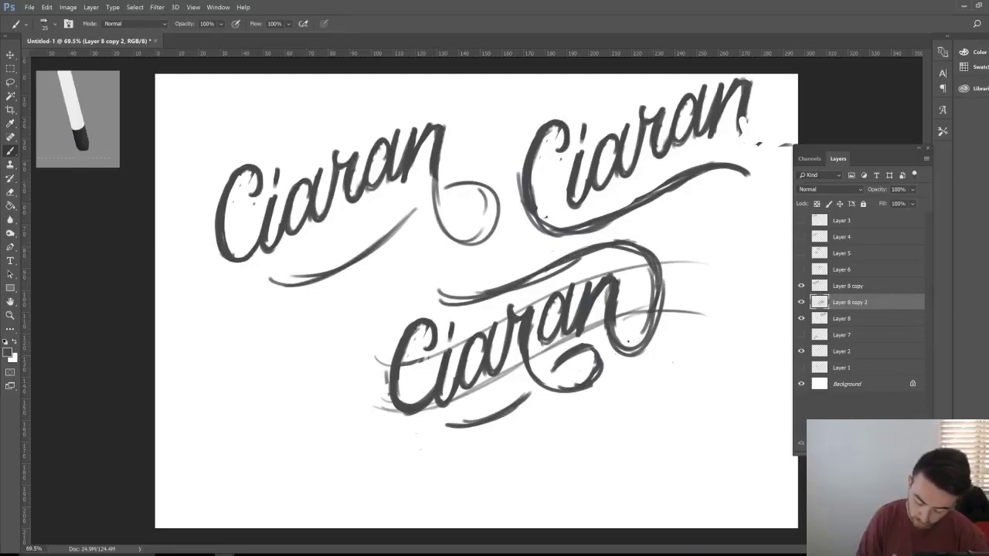
- Duplicate the flourished name into the canvas's lower-right corner and shift the original together with its guidelines to the left
key(v)
mouse_move(627, 374)
mouse_down()
mouse_move(430, 451)
mouse_move(623, 465)
mouse_move(417, 275)
mouse_move(758, 471)
mouse_move(751, 463)
mouse_up()
click(859, 323)
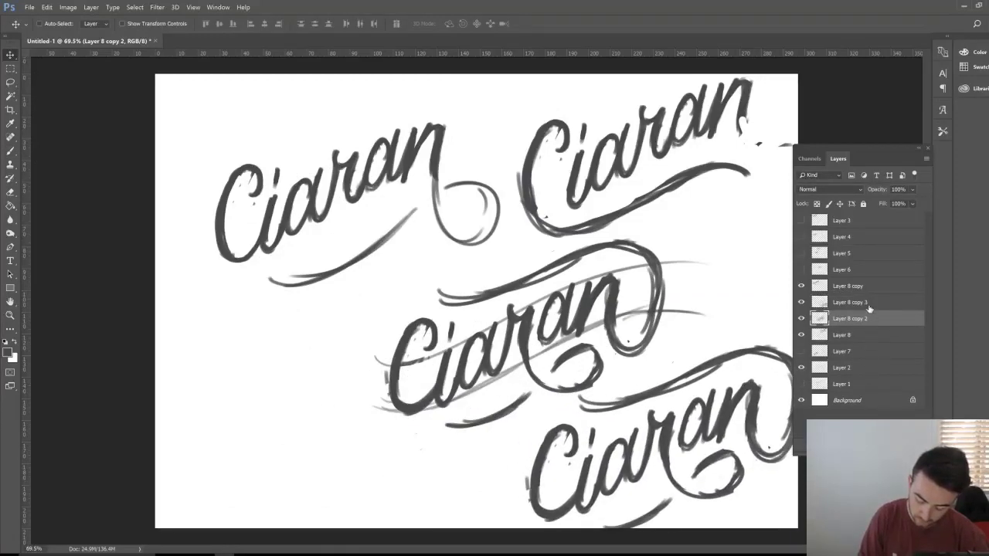
ctrl+click(855, 371)
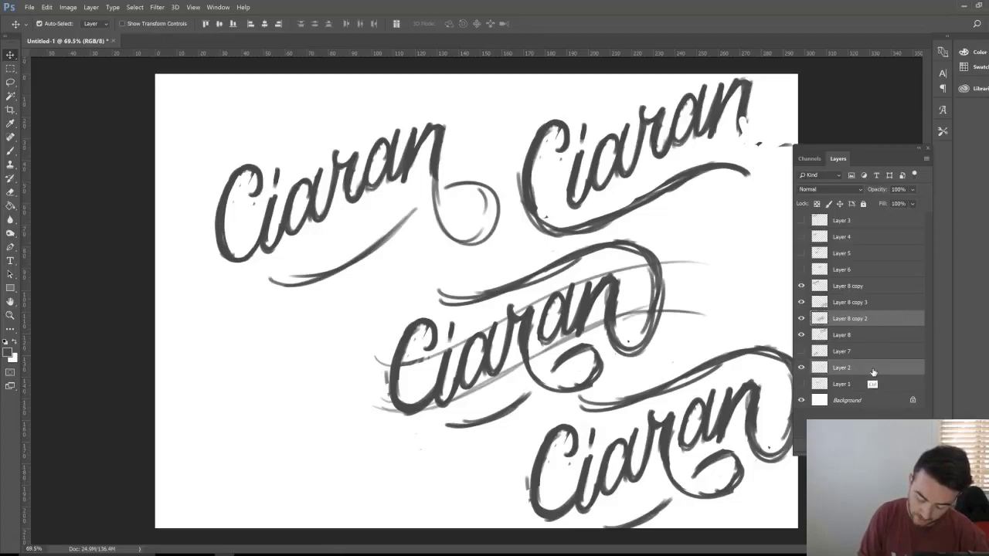
drag(670, 347, 558, 368)
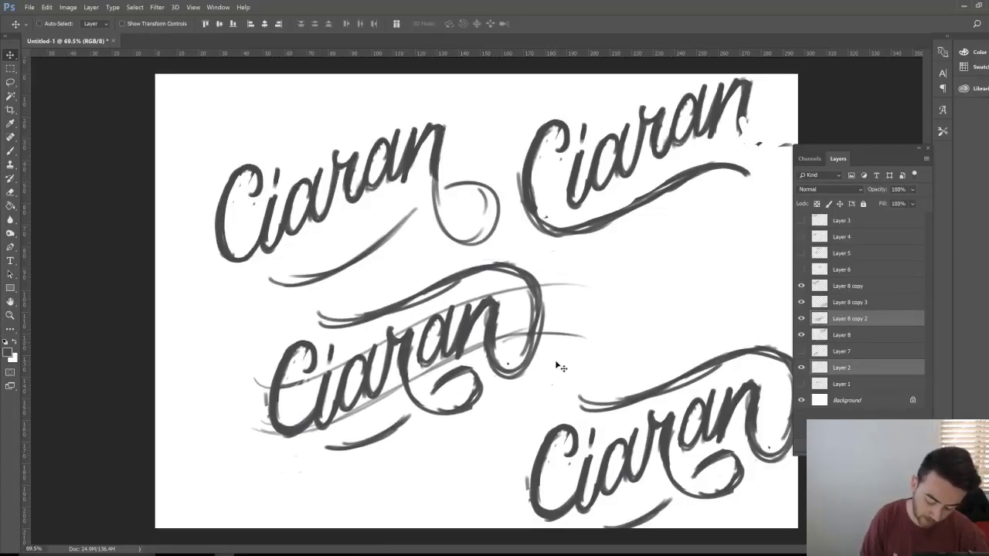
- Erase the swash above the name on Layer 8 copy 2, keeping the lower loop of the n, and trim the C's upper tip
click(840, 323)
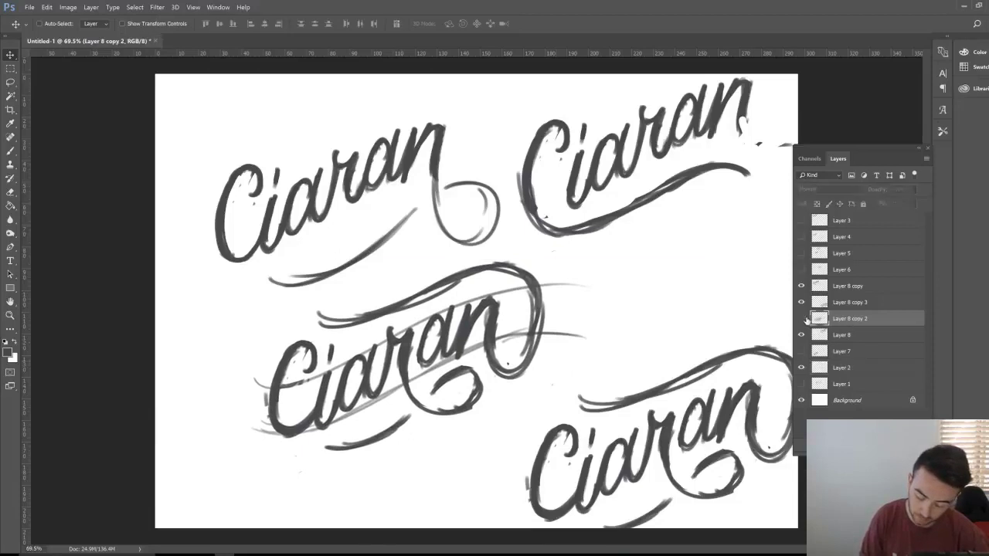
key(z)
drag(356, 380, 371, 377)
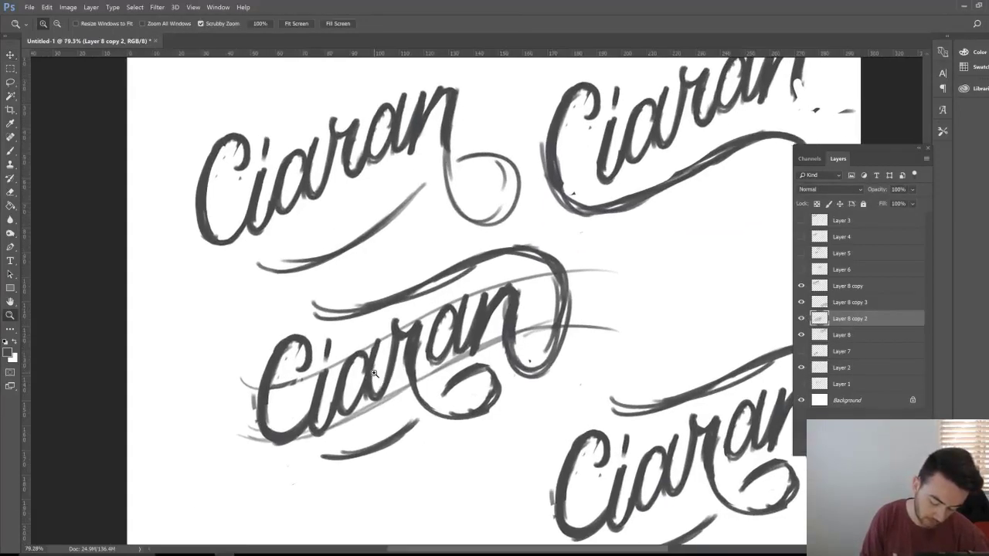
key(b)
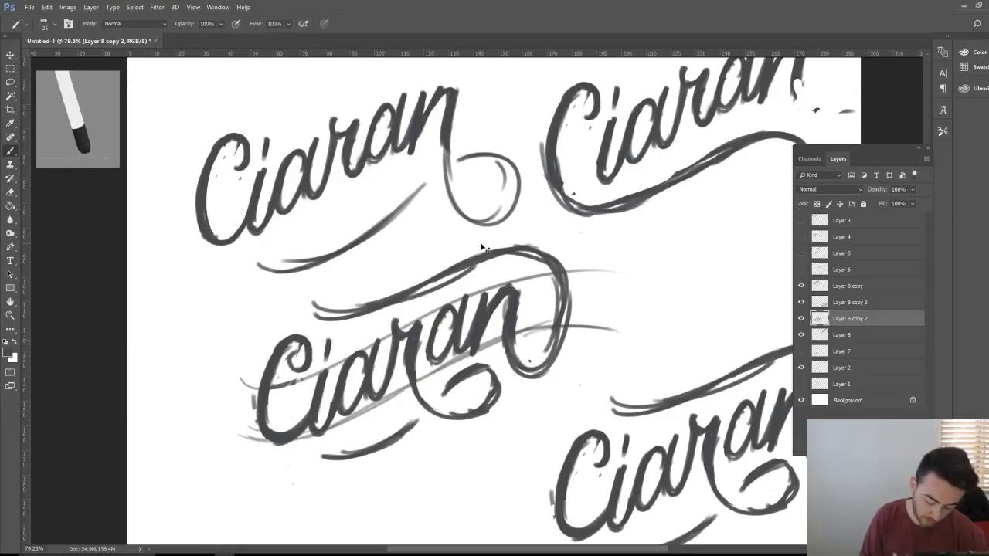
key(e)
mouse_move(340, 307)
mouse_down()
mouse_move(319, 315)
mouse_move(452, 276)
mouse_move(468, 256)
mouse_move(518, 251)
mouse_move(539, 253)
mouse_move(563, 297)
mouse_up()
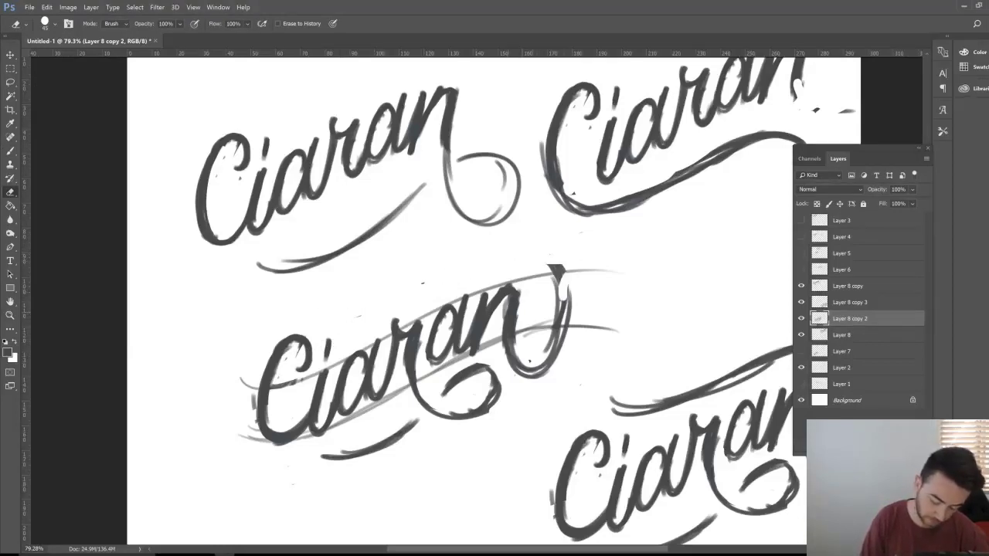
key(b)
key(e)
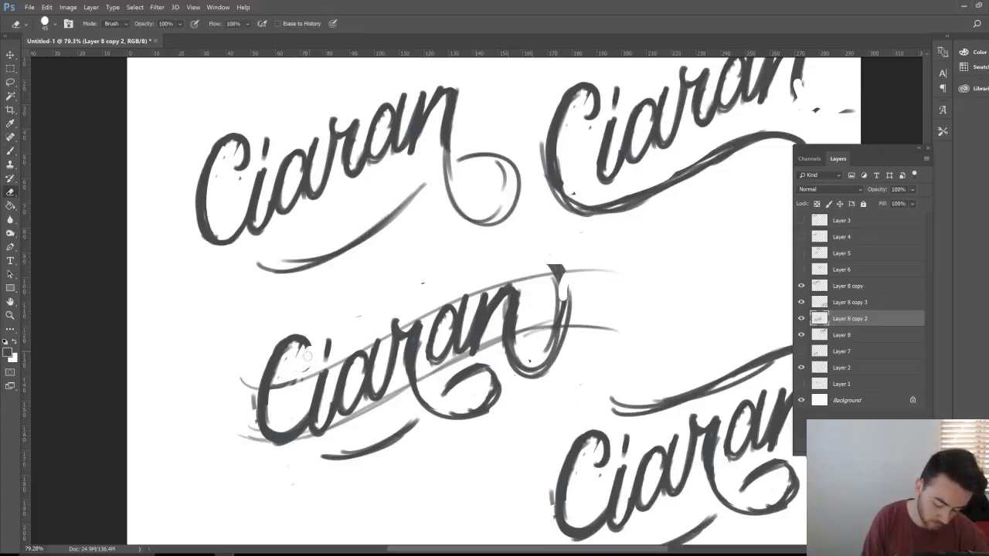
- Sketch a thick swash from the upper tip of the C over the name, with a thin loop curling back across it
key(b)
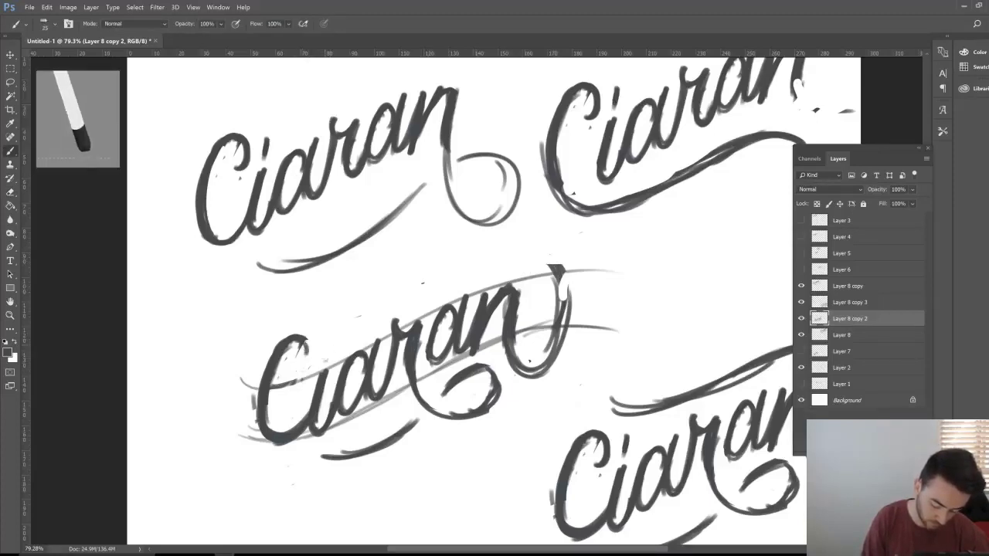
drag(307, 358, 471, 267)
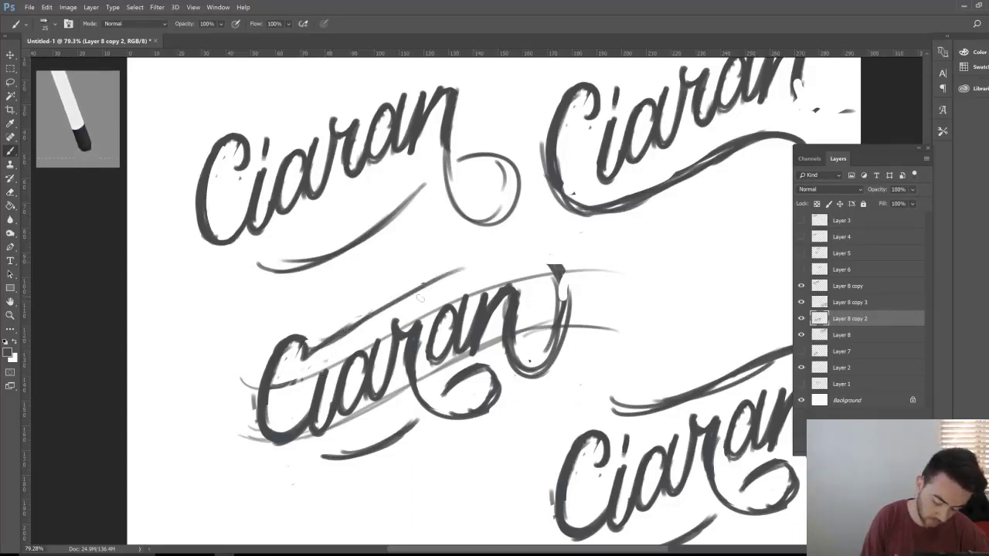
mouse_move(423, 288)
mouse_down()
mouse_move(480, 278)
mouse_move(308, 356)
mouse_up()
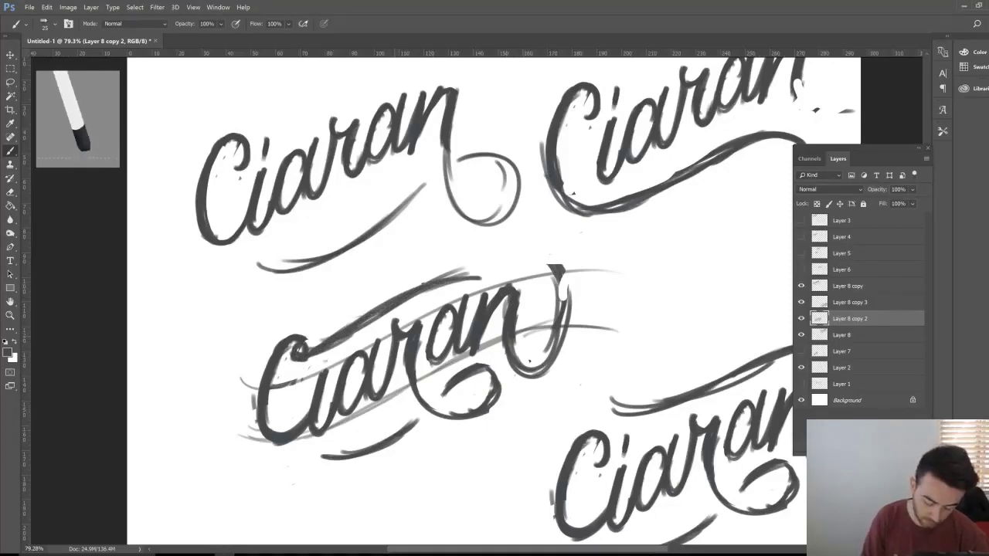
mouse_move(398, 328)
mouse_down()
mouse_move(437, 263)
mouse_move(317, 333)
mouse_up()
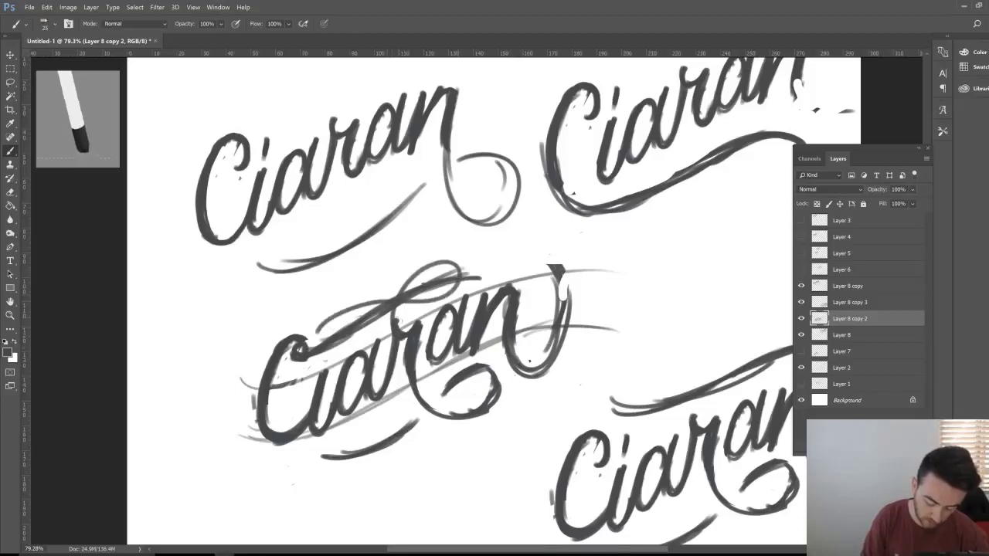
- Erase the C's looping swash from above the name
key(e)
mouse_move(380, 315)
mouse_down()
mouse_move(339, 333)
mouse_move(461, 274)
mouse_move(401, 310)
mouse_up()
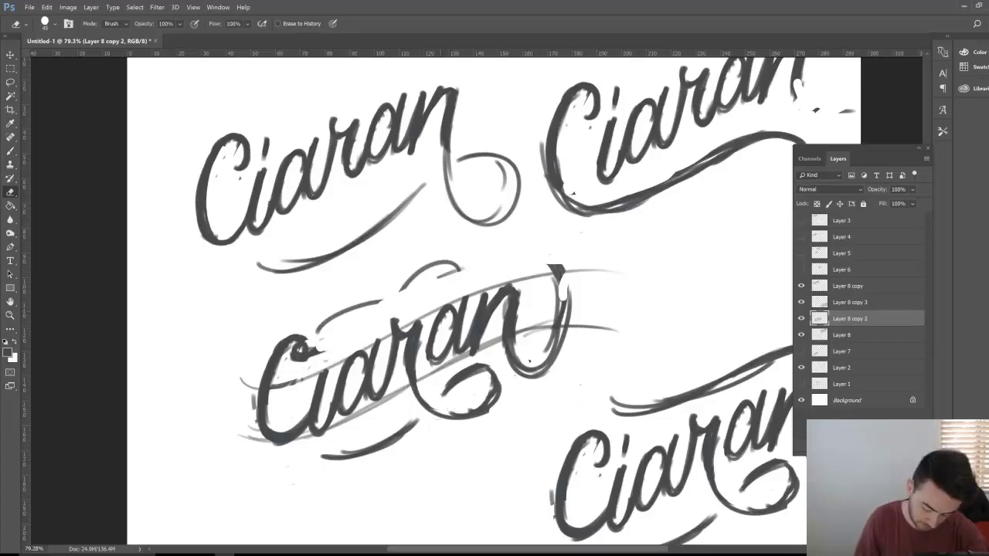
key(z)
mouse_move(498, 389)
mouse_down()
mouse_move(439, 390)
mouse_move(496, 390)
mouse_up()
key(e)
mouse_move(379, 312)
mouse_down()
mouse_move(327, 329)
mouse_move(342, 333)
mouse_move(404, 287)
mouse_up()
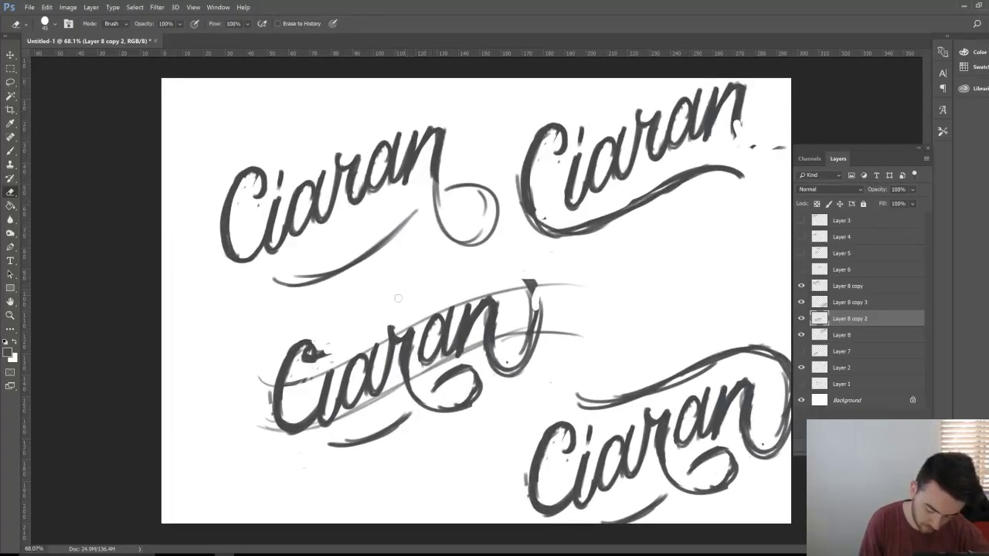
- Redraw the n's rising end stroke on Layer 8 copy 2, and add a curl above the r with a short swash above the i
key(b)
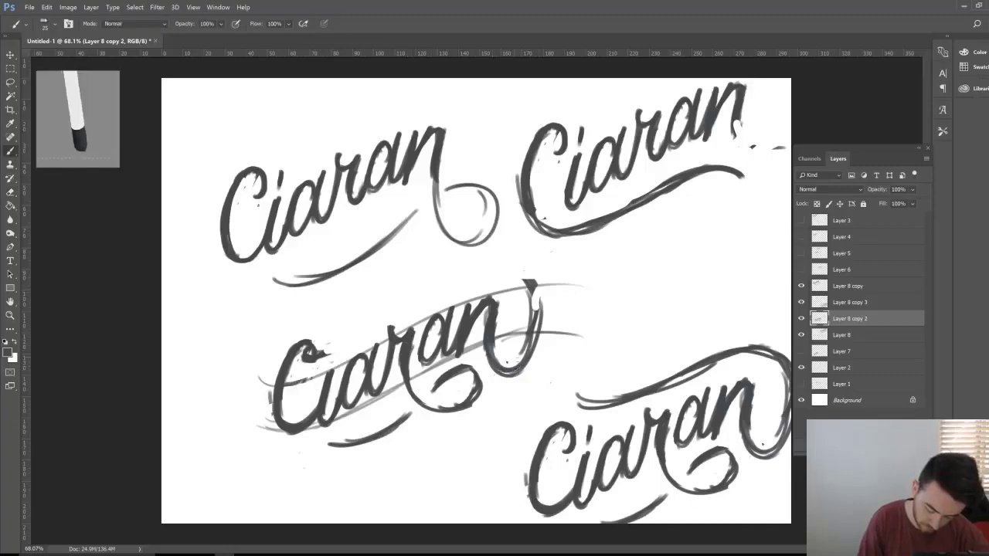
drag(534, 291, 542, 343)
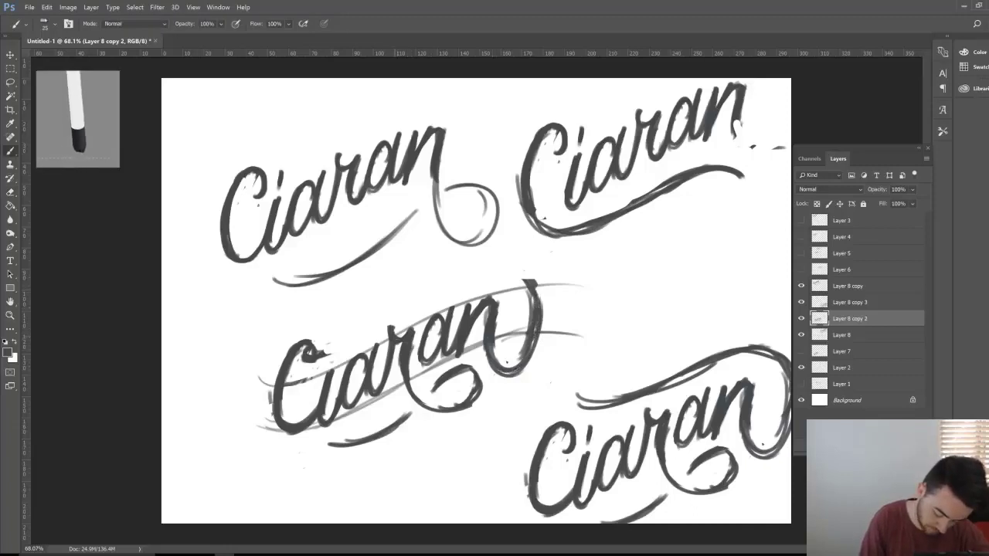
mouse_move(397, 328)
mouse_down()
mouse_move(409, 300)
mouse_move(400, 300)
mouse_move(417, 313)
mouse_up()
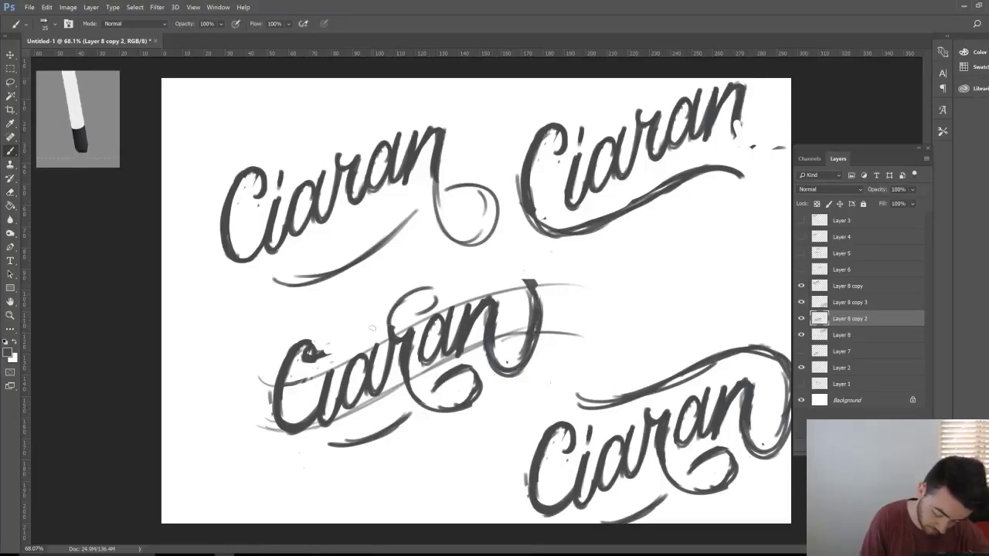
mouse_move(327, 343)
mouse_down()
mouse_move(406, 317)
mouse_move(427, 296)
mouse_move(395, 308)
mouse_up()
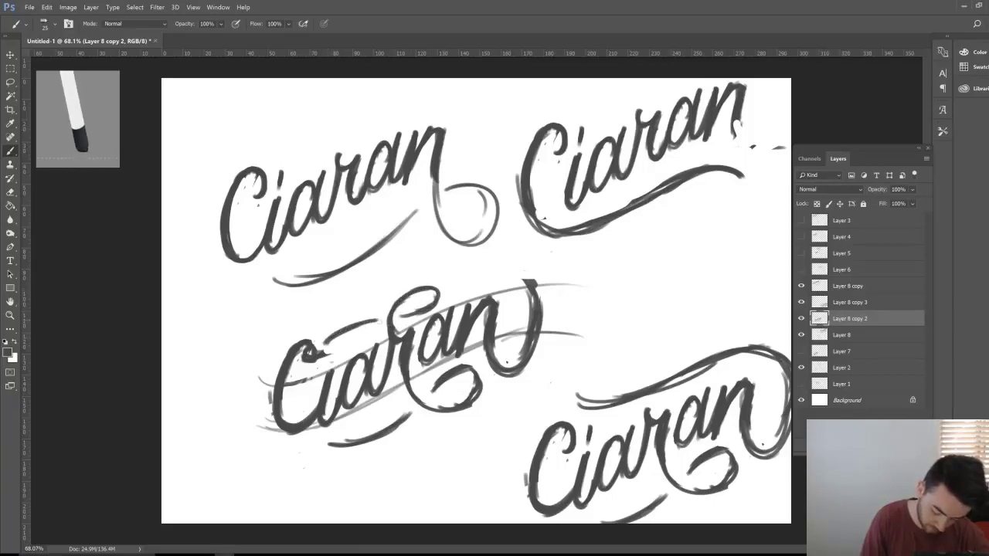
- Erase the dark blob at the C's upper tip and extend the n's end stroke into a rounded hook curling back over the n
key(e)
drag(301, 363, 305, 349)
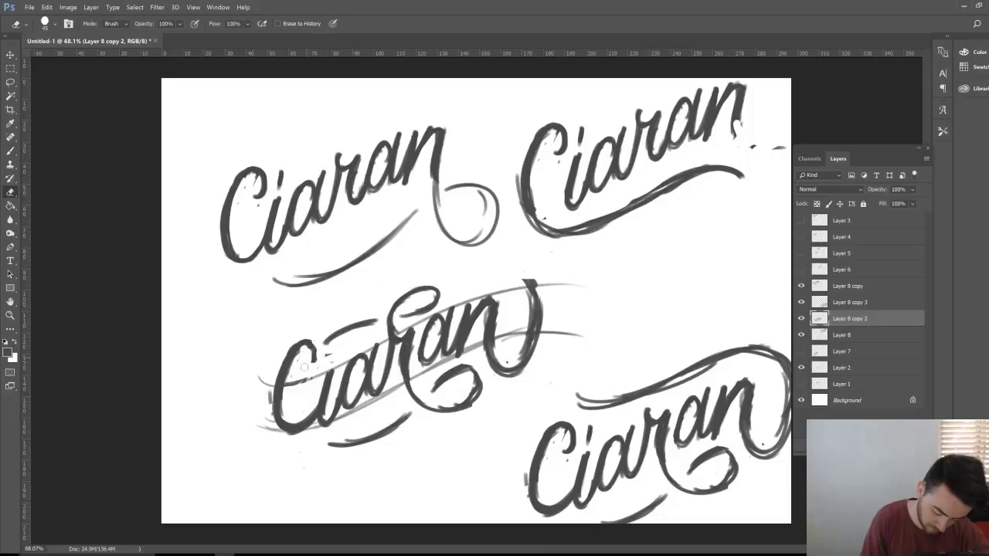
key(b)
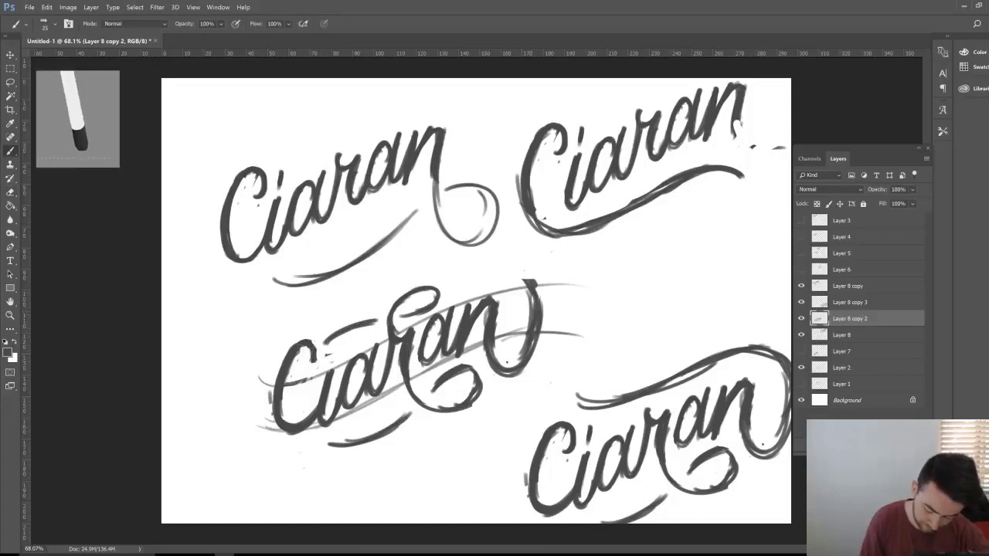
mouse_move(530, 282)
mouse_down()
mouse_move(480, 275)
mouse_move(463, 289)
mouse_up()
mouse_move(462, 290)
mouse_down()
mouse_move(510, 271)
mouse_move(533, 284)
mouse_move(518, 354)
mouse_move(538, 285)
mouse_move(474, 267)
mouse_move(461, 288)
mouse_up()
key(e)
key(b)
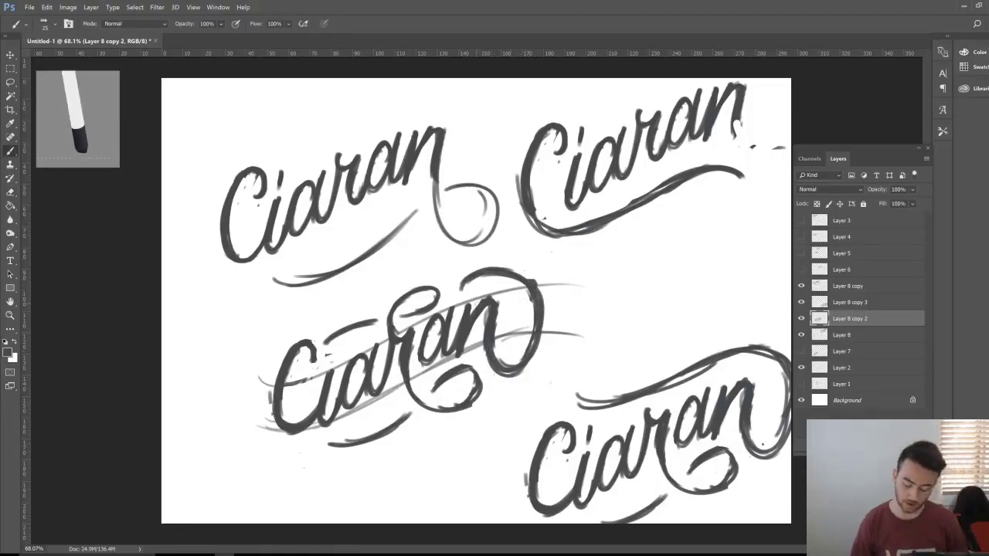